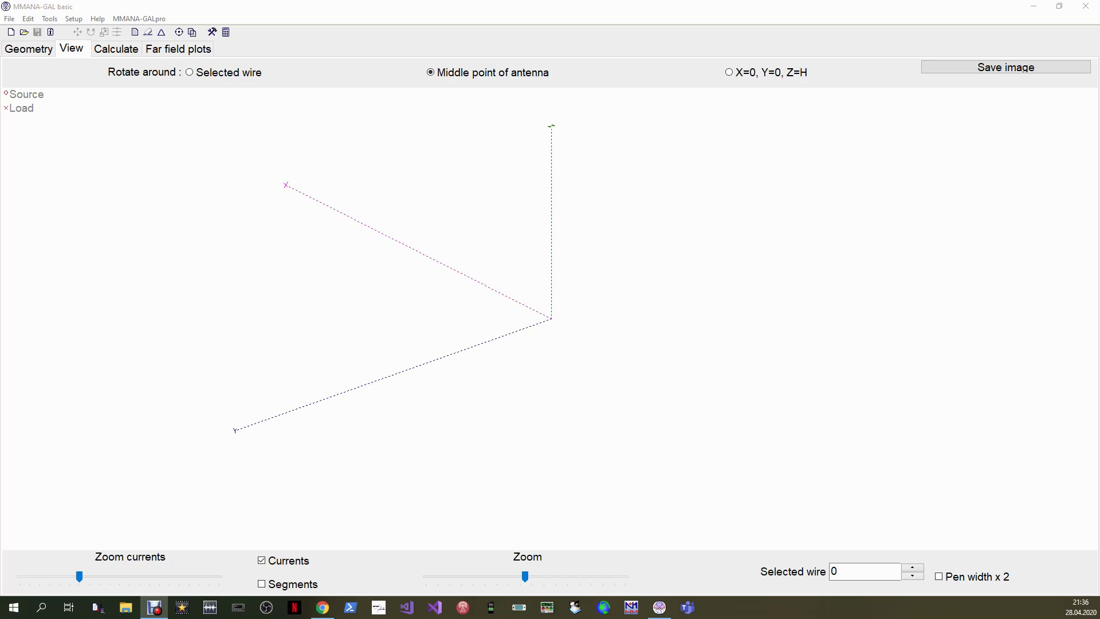
# Add an H line element to the empty antenna model, keeping its default width, and accept the element edit.
pyautogui.click(131, 51)
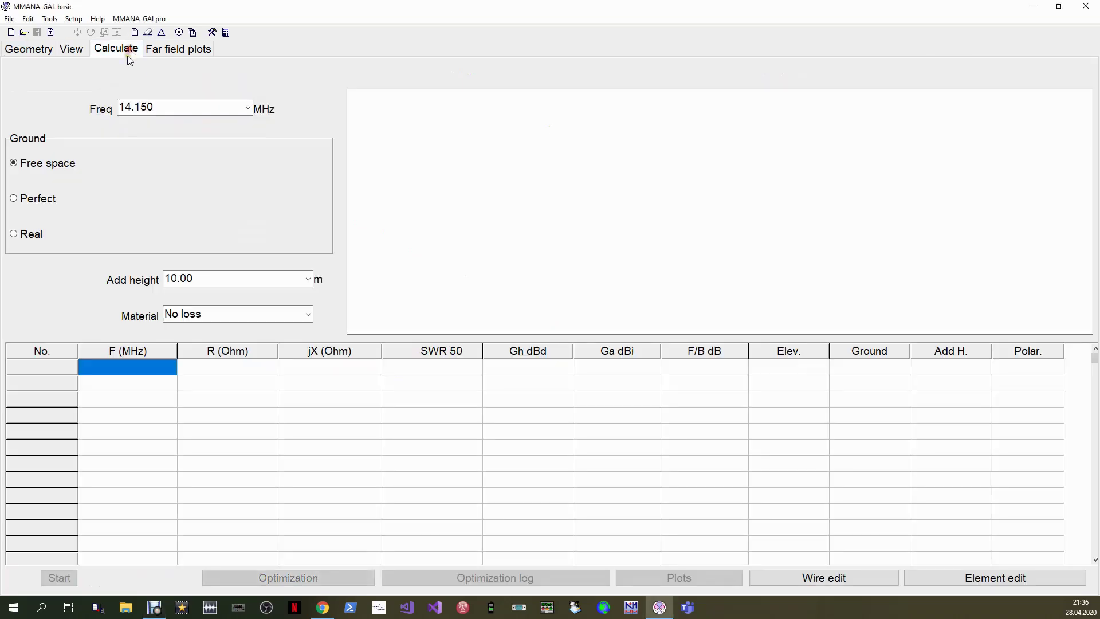
pyautogui.click(935, 575)
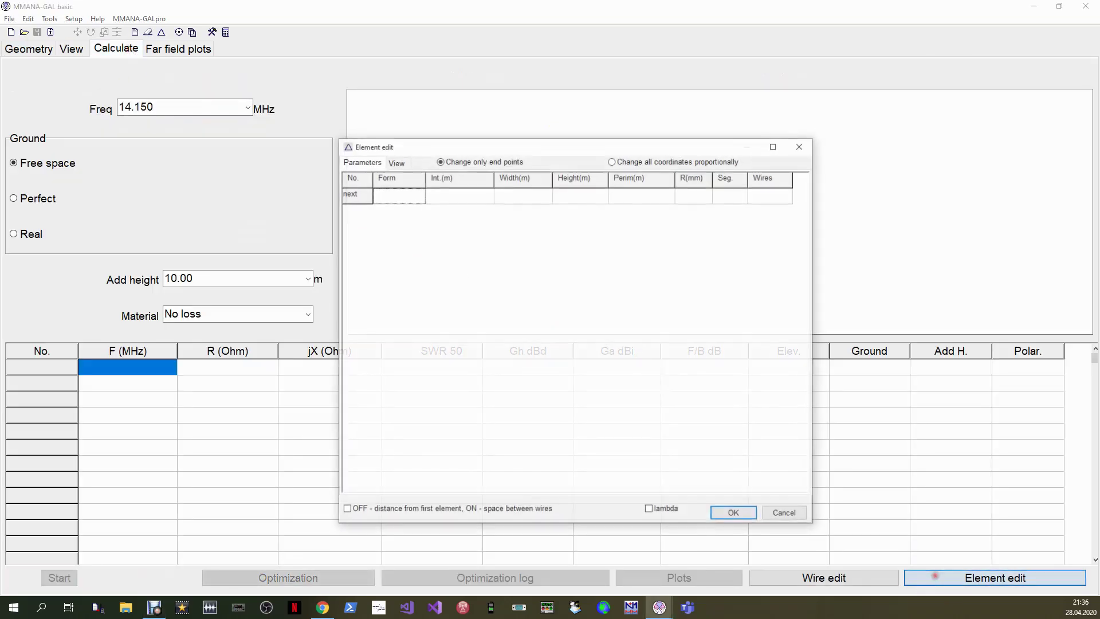
pyautogui.rightClick(438, 195)
pyautogui.click(465, 215)
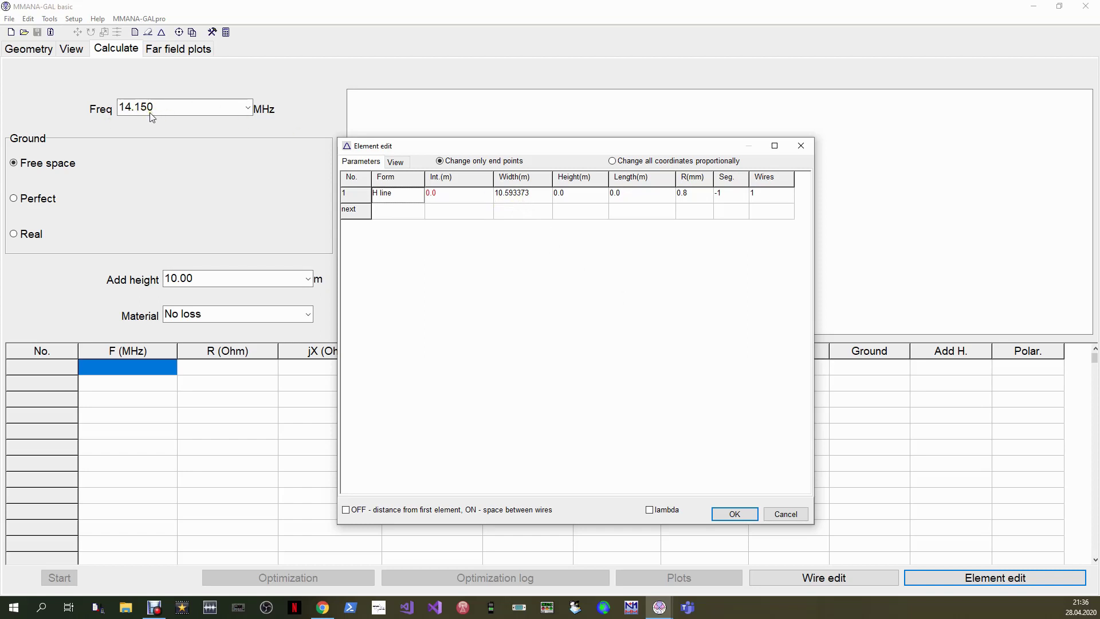
pyautogui.click(735, 514)
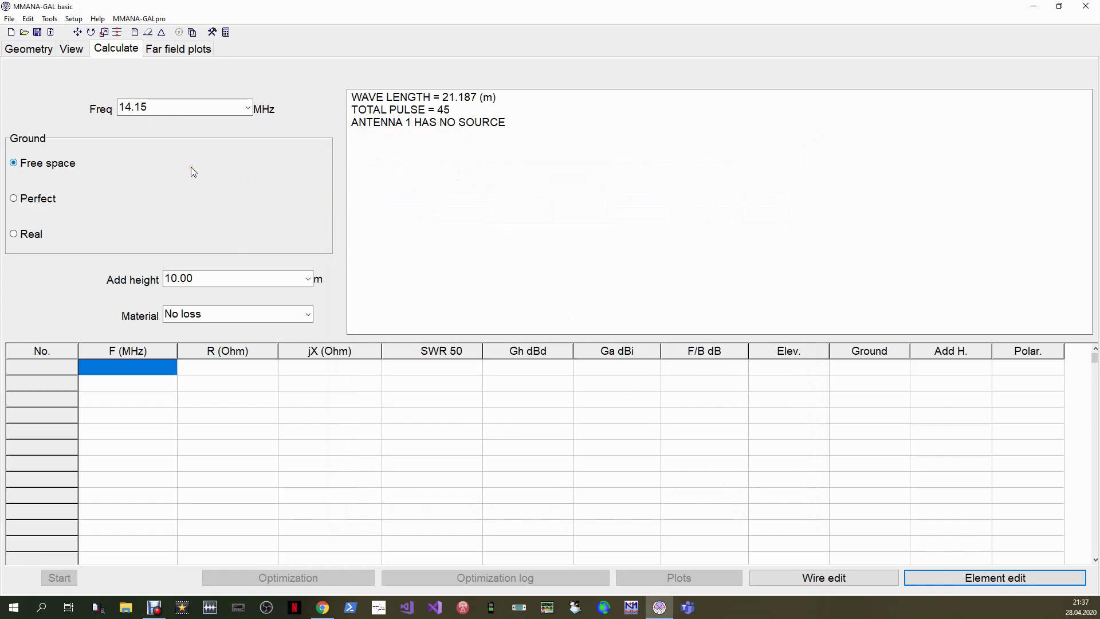
# Set the ground type to Real and the antenna material to Cu wire.
pyautogui.click(32, 235)
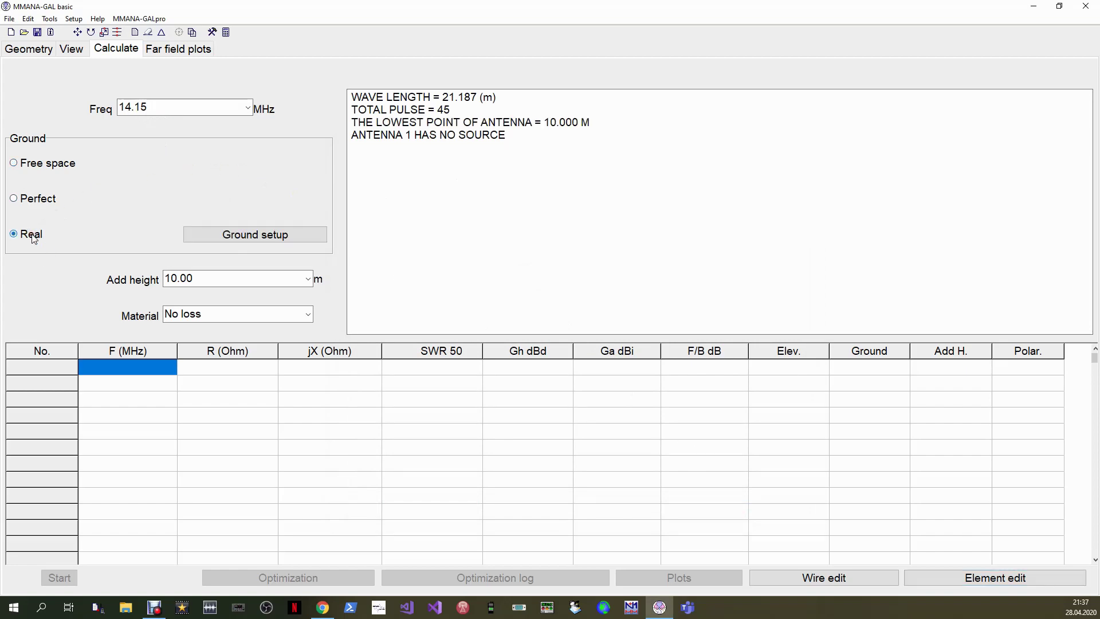
pyautogui.click(309, 314)
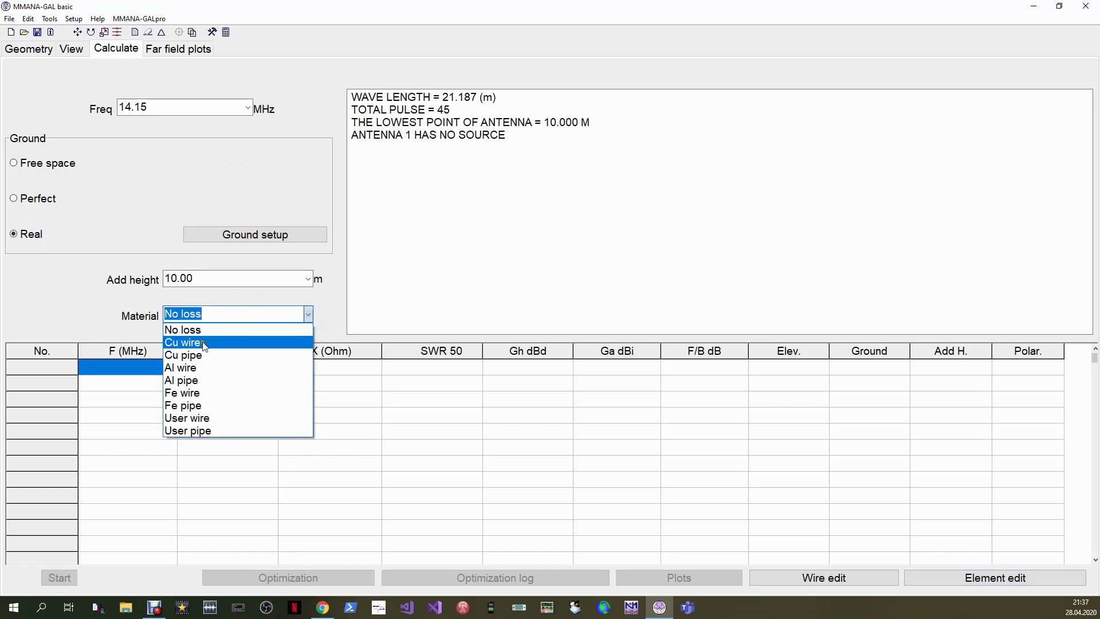
pyautogui.click(206, 342)
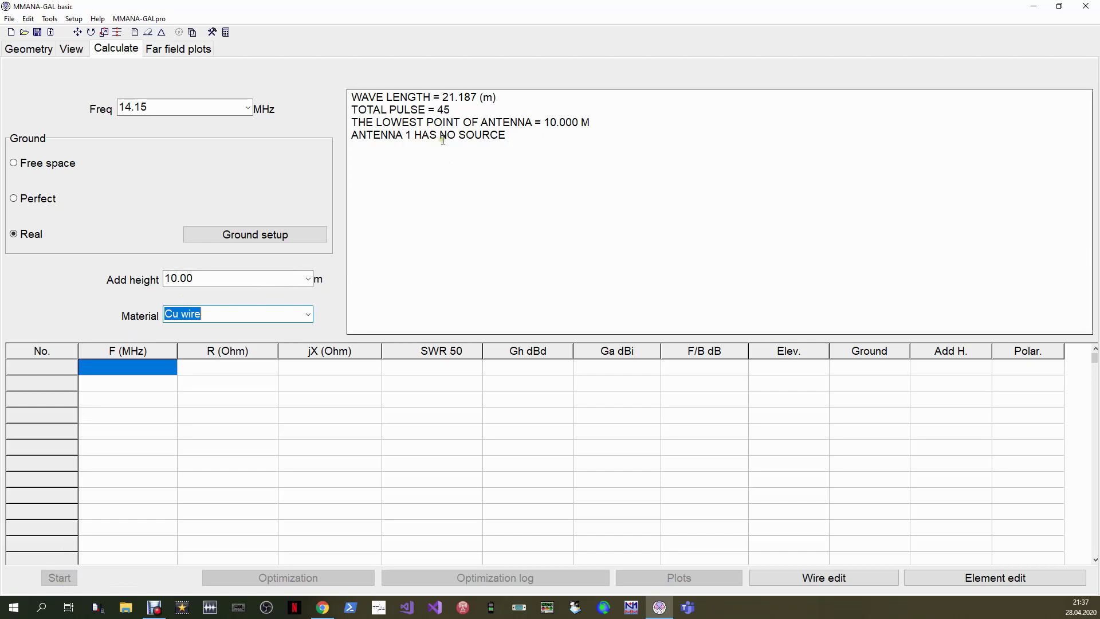
# Add a source at the center of the wire and calculate the antenna at 14.15 MHz.
pyautogui.click(74, 49)
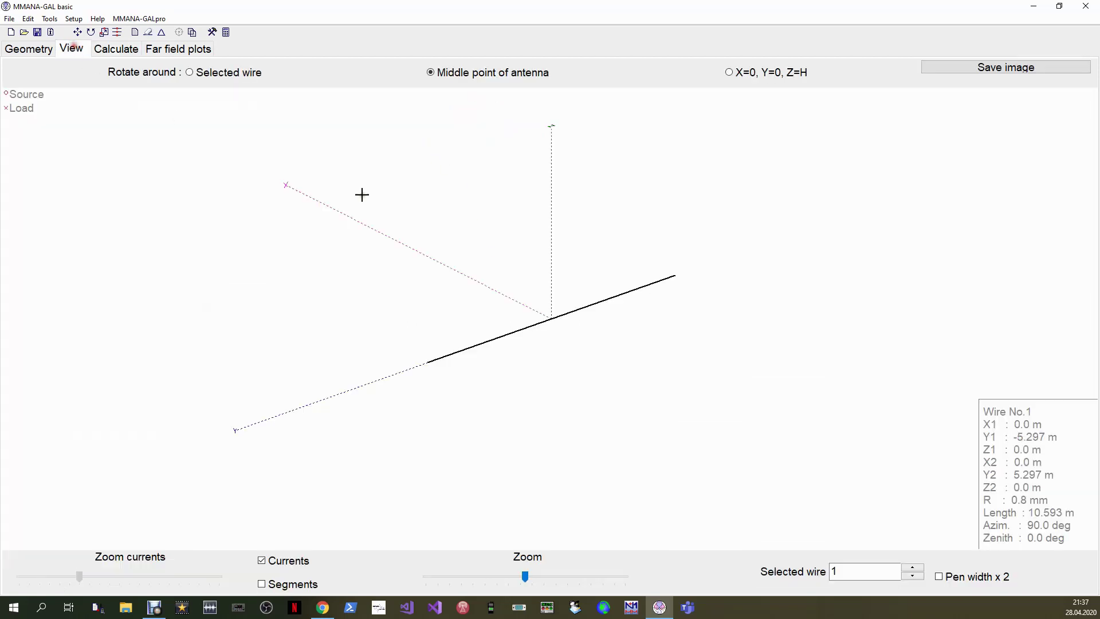
pyautogui.rightClick(549, 319)
pyautogui.moveTo(628, 357)
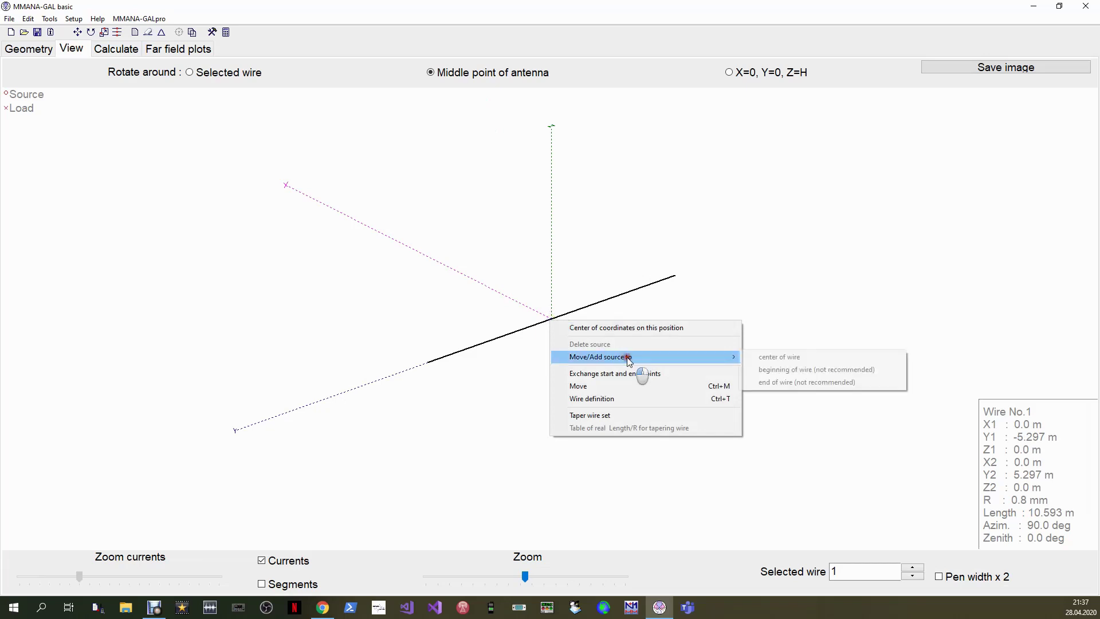
pyautogui.click(795, 358)
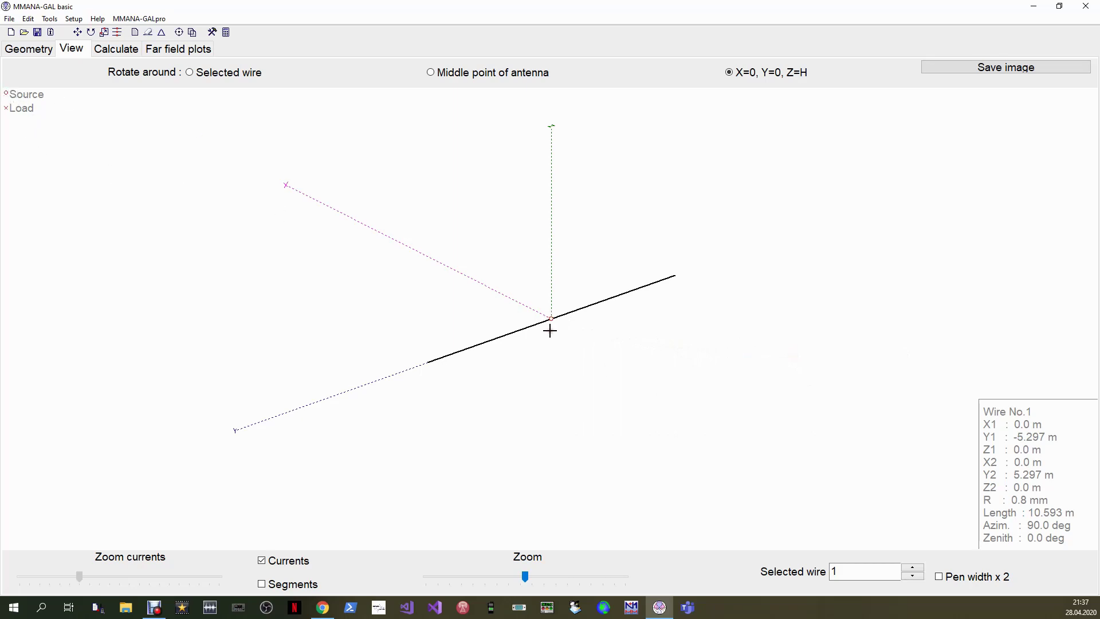
pyautogui.click(128, 52)
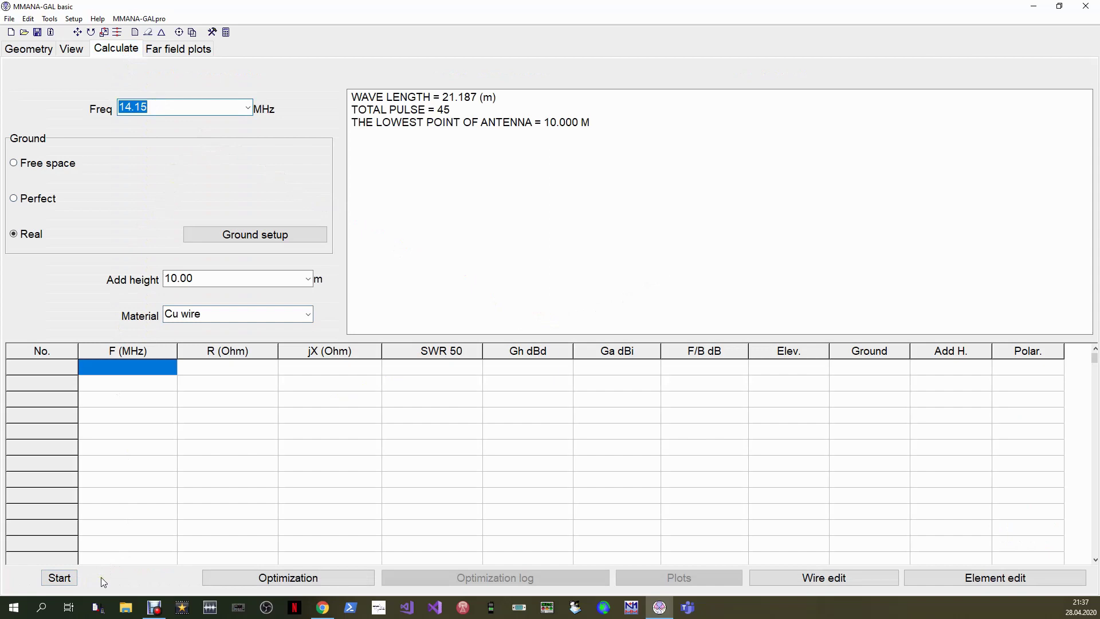
pyautogui.click(59, 577)
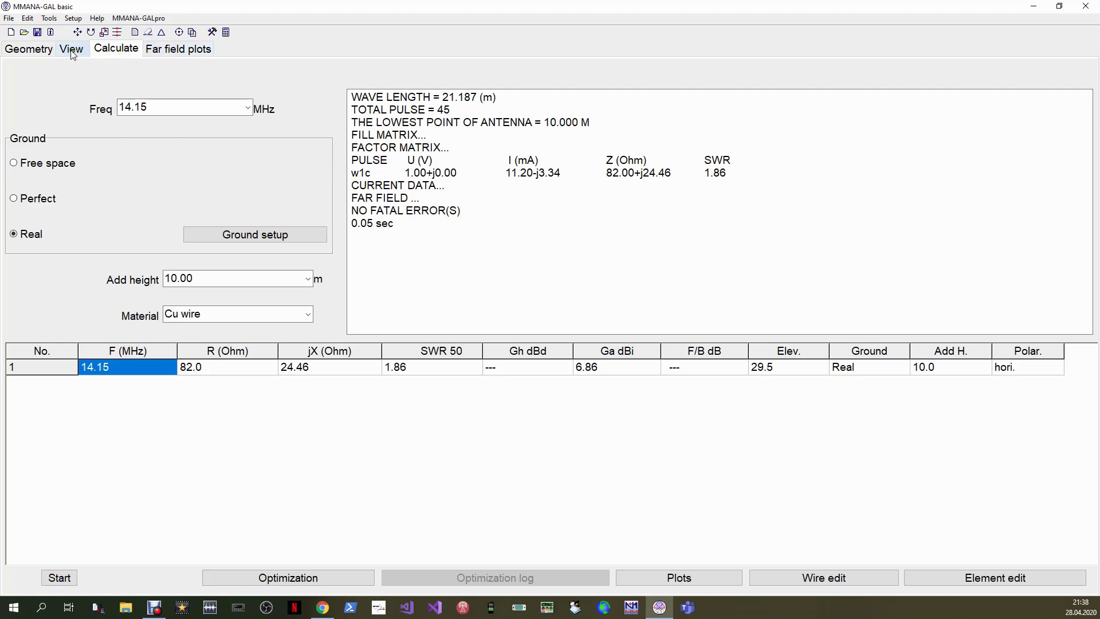
# Shorten the wire by setting its Y1 coordinate to -4 m and its Y2 coordinate to 4 m.
pyautogui.click(35, 51)
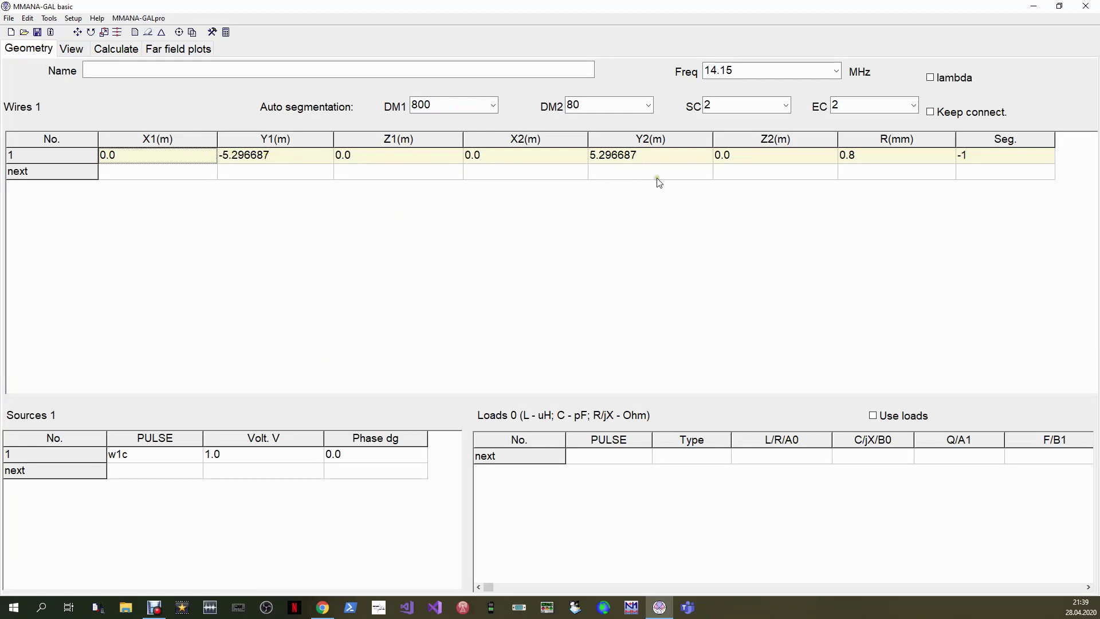
pyautogui.click(283, 158)
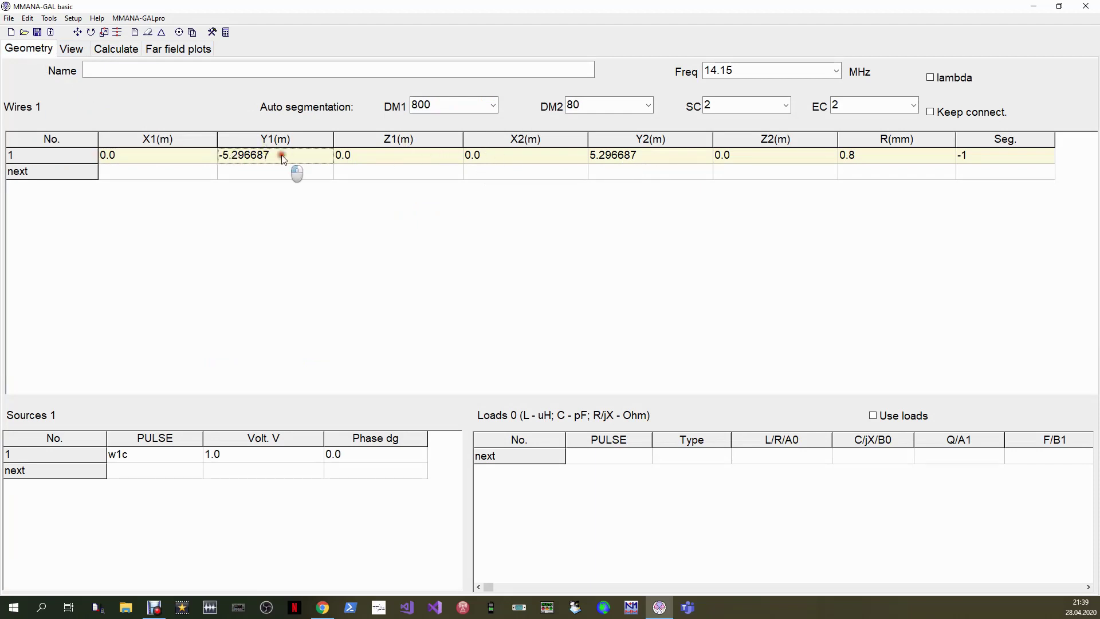
pyautogui.doubleClick(280, 156)
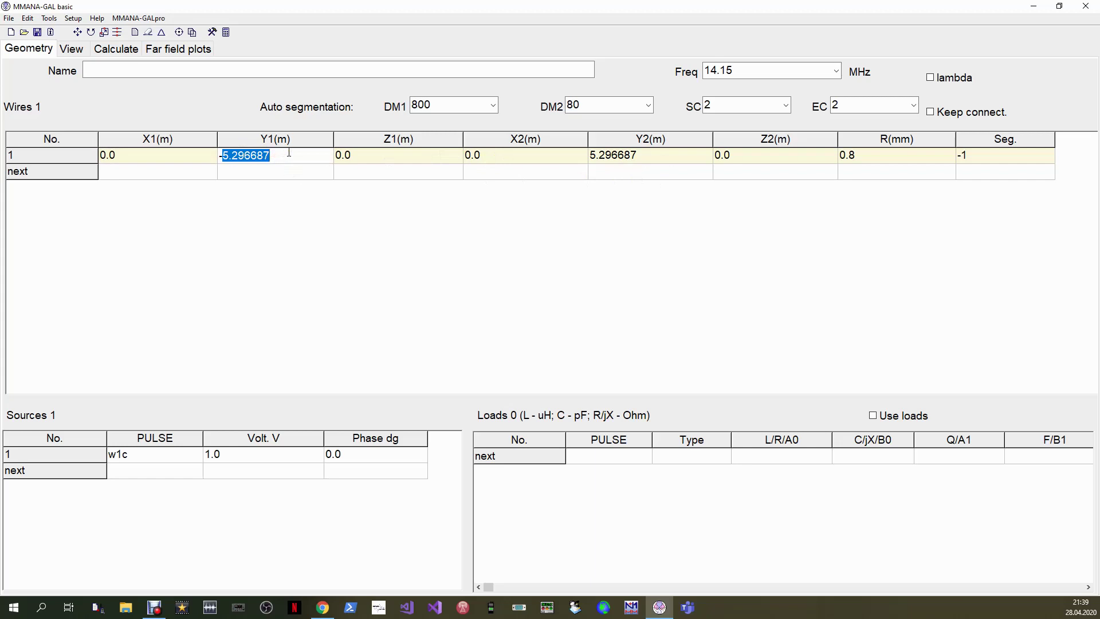
pyautogui.write('4')
pyautogui.press('Return')
pyautogui.click(653, 156)
pyautogui.click(654, 156)
pyautogui.write('4')
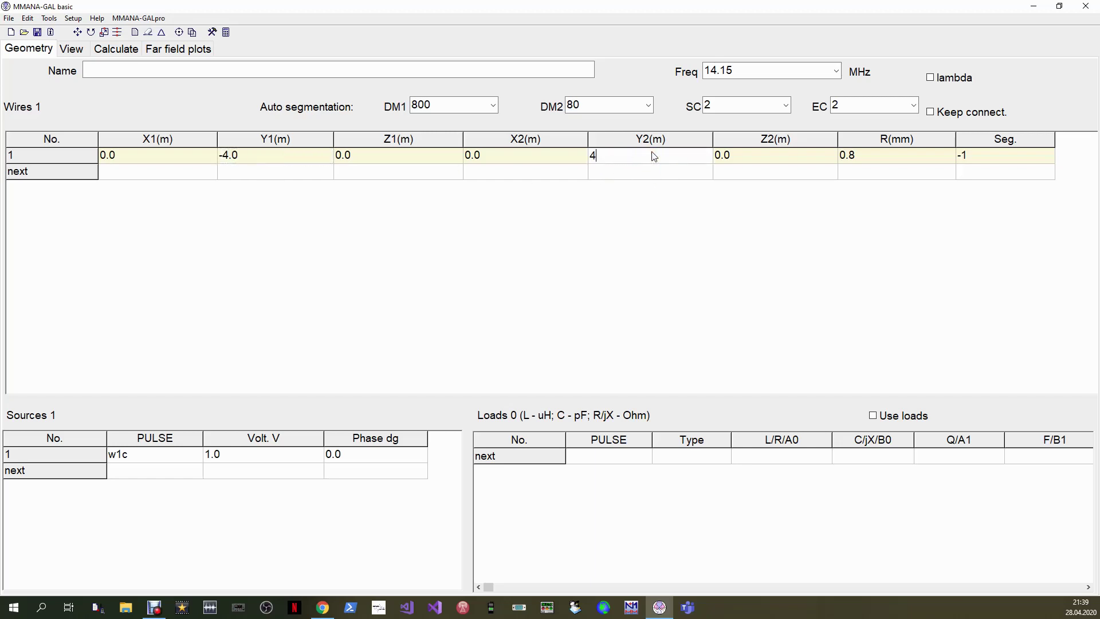
pyautogui.press('Return')
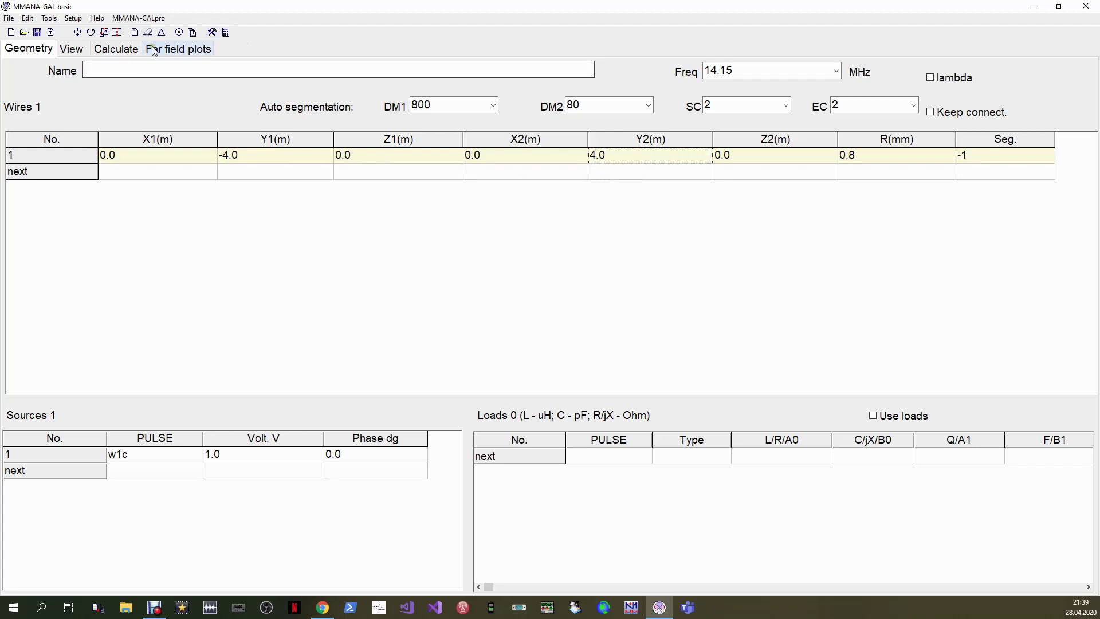
# Inspect the shortened wire in the 3D view and calculate the antenna with the new length.
pyautogui.click(123, 52)
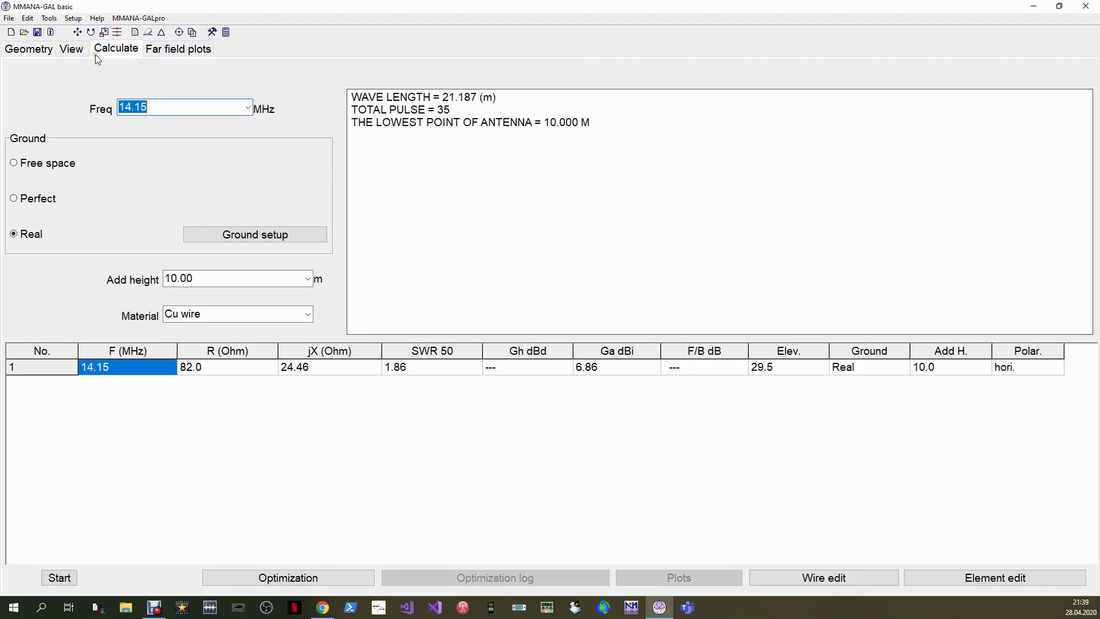
pyautogui.click(74, 48)
pyautogui.moveTo(546, 359); pyautogui.dragTo(544, 356)
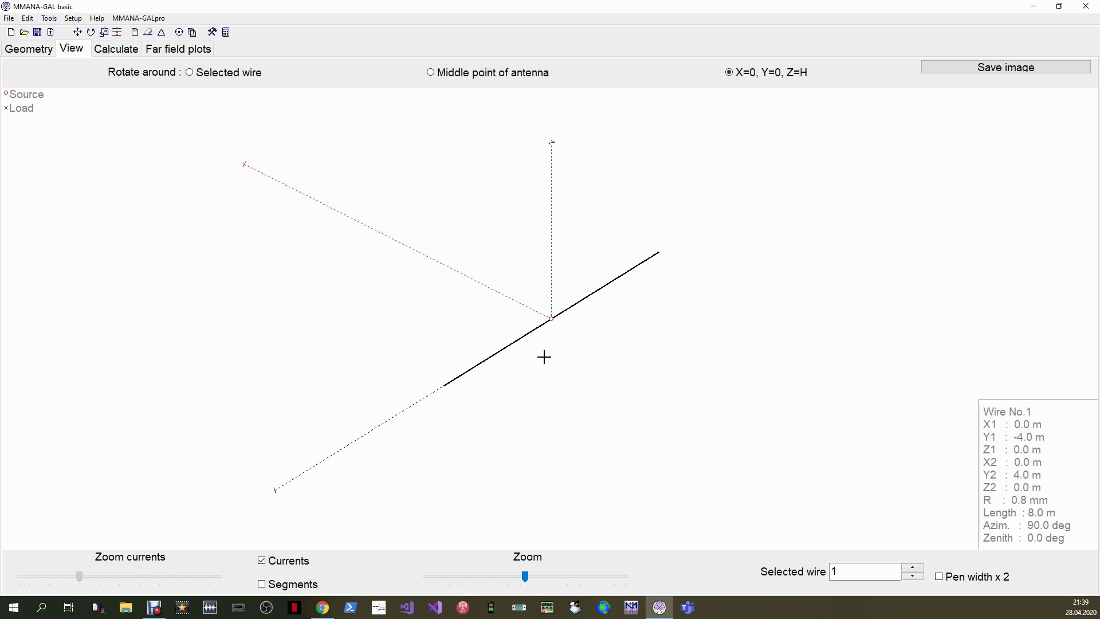
pyautogui.click(526, 334)
pyautogui.click(106, 51)
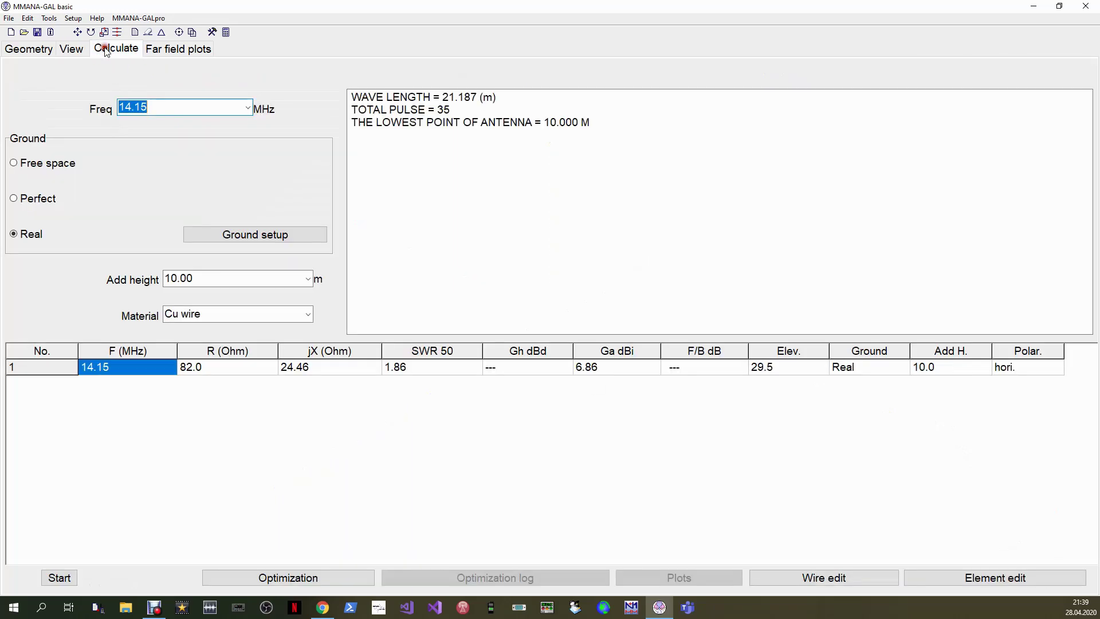
pyautogui.click(61, 578)
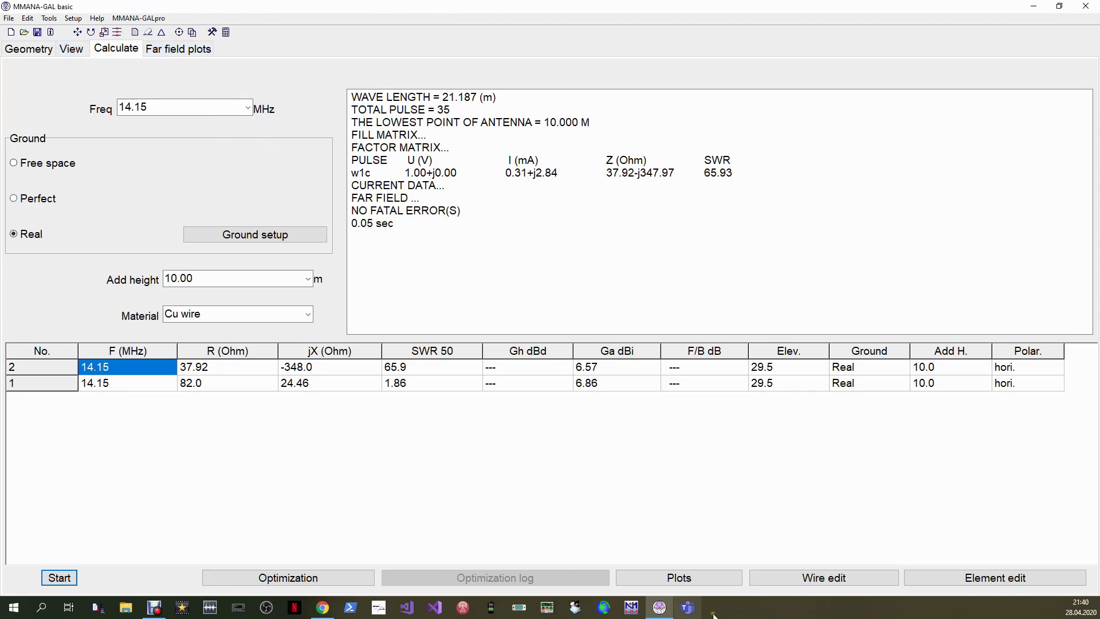
# Divide the wire into 3 pieces in the wire editor and recalculate the antenna.
pyautogui.click(813, 578)
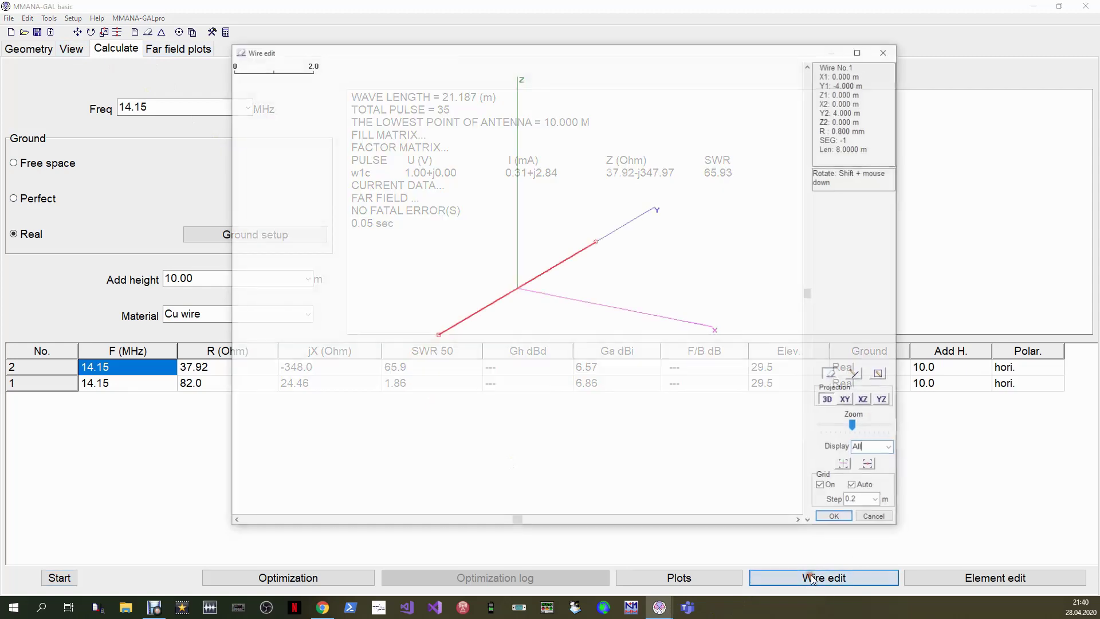
pyautogui.rightClick(507, 297)
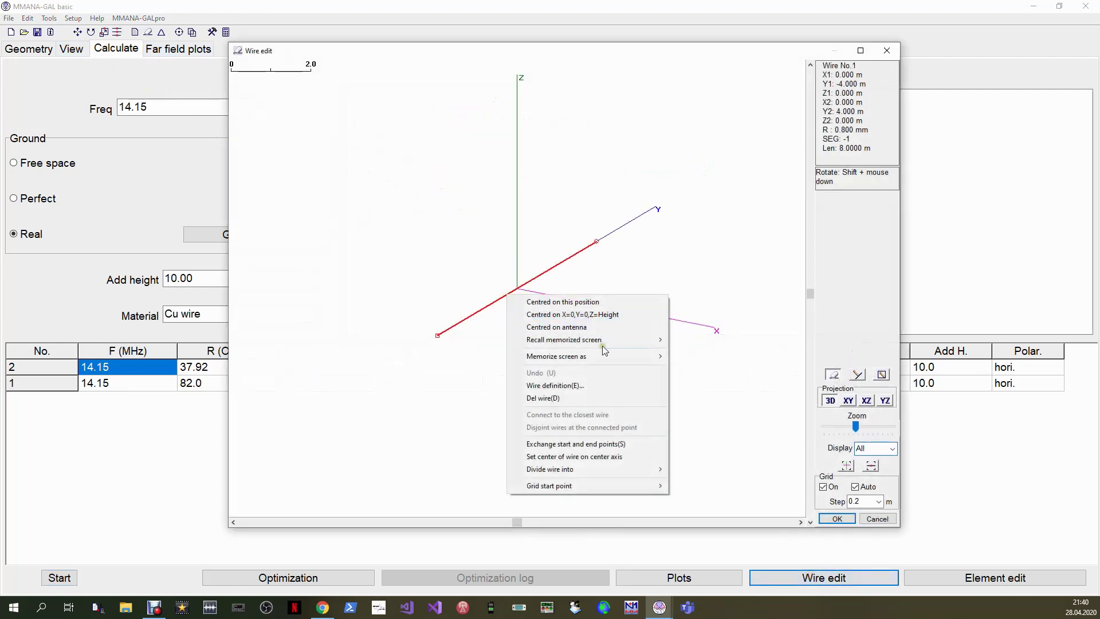
pyautogui.moveTo(598, 476)
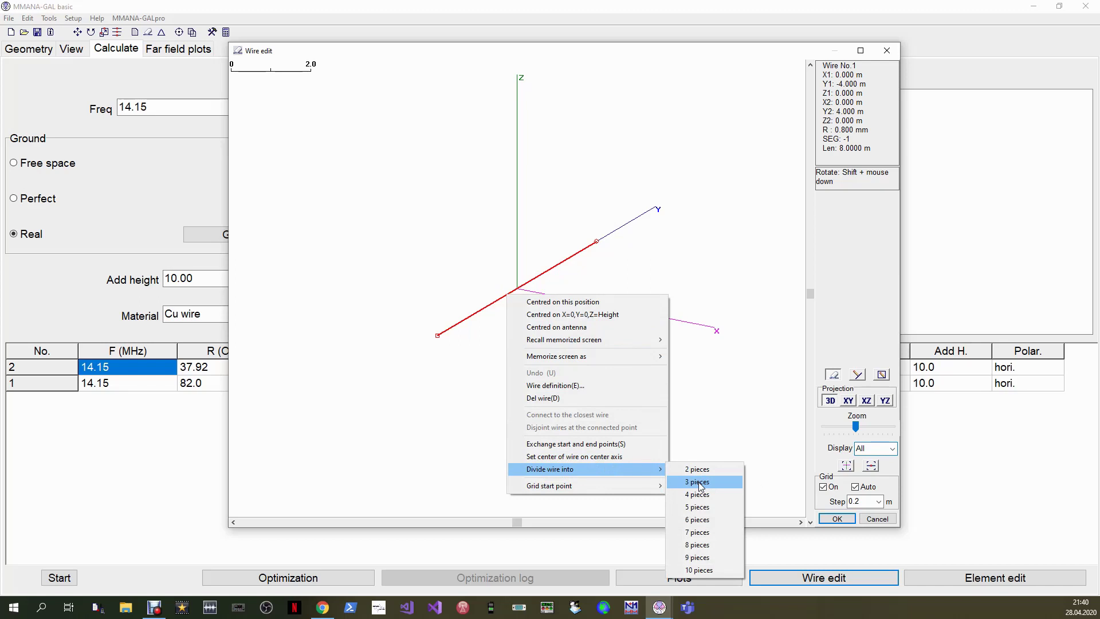
pyautogui.click(700, 483)
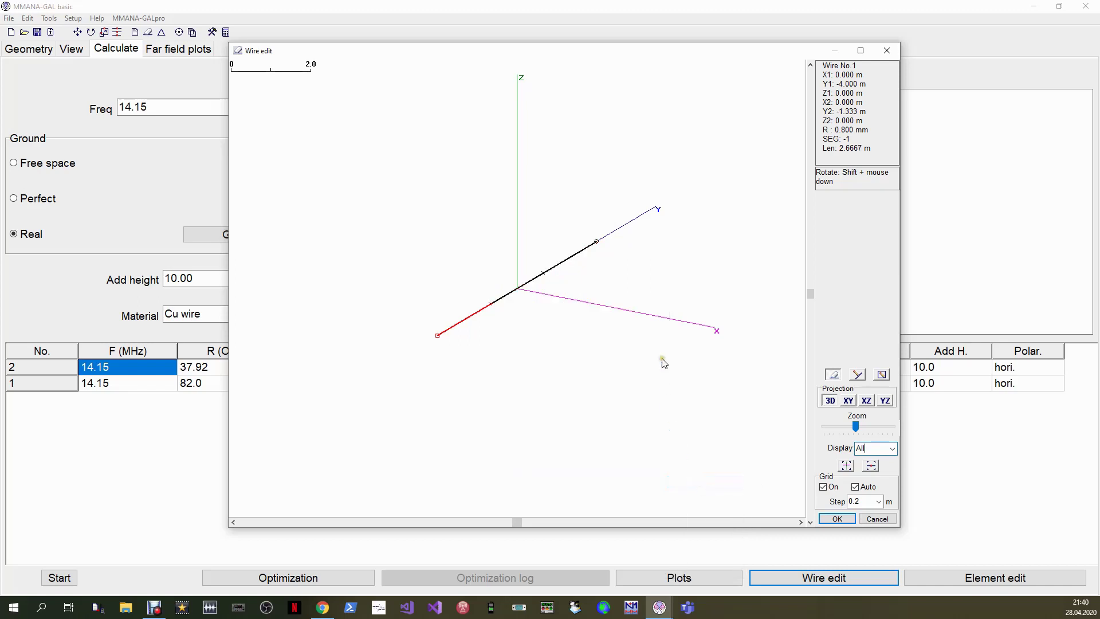
pyautogui.click(836, 518)
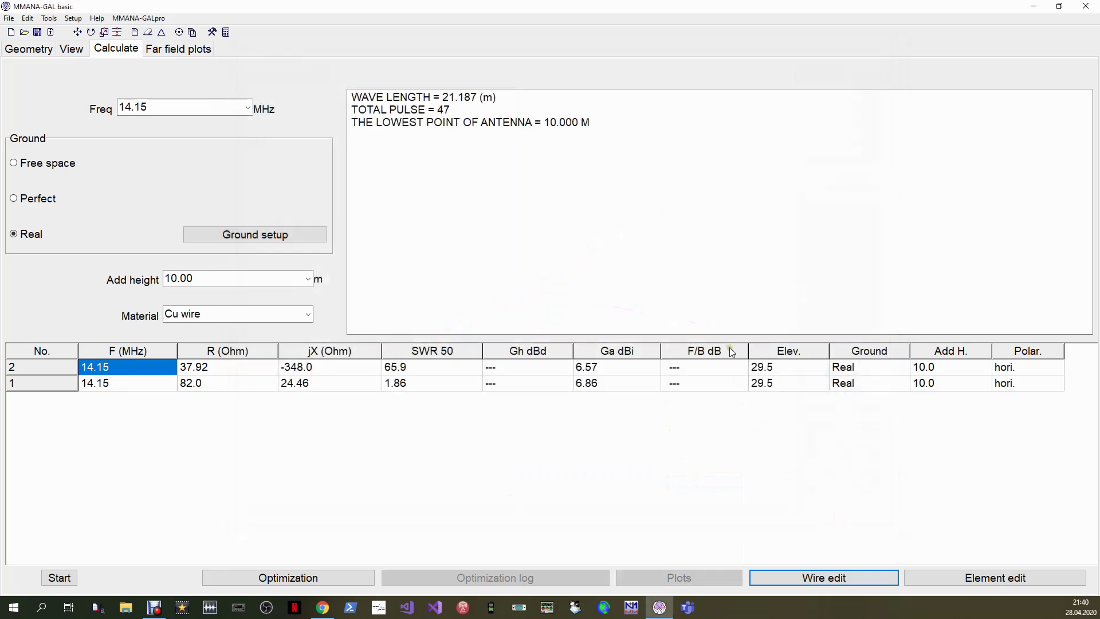
pyautogui.click(68, 580)
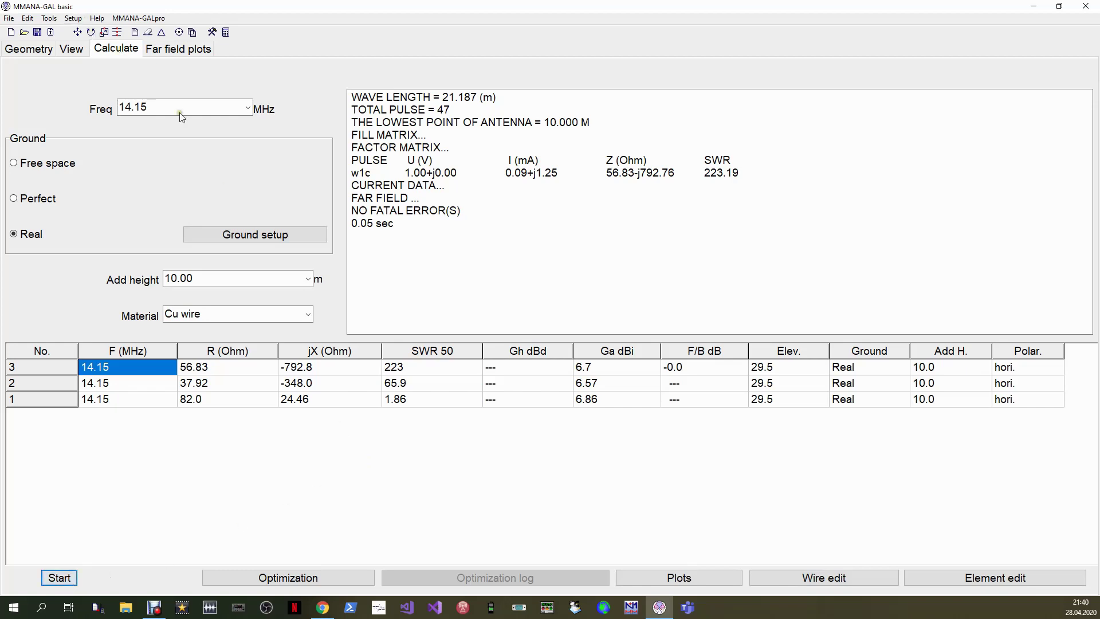
# Delete the source from the outer wire piece, wire 1.
pyautogui.click(72, 50)
pyautogui.moveTo(553, 354)
pyautogui.mouseDown()
pyautogui.moveTo(579, 350)
pyautogui.moveTo(565, 358)
pyautogui.mouseUp()
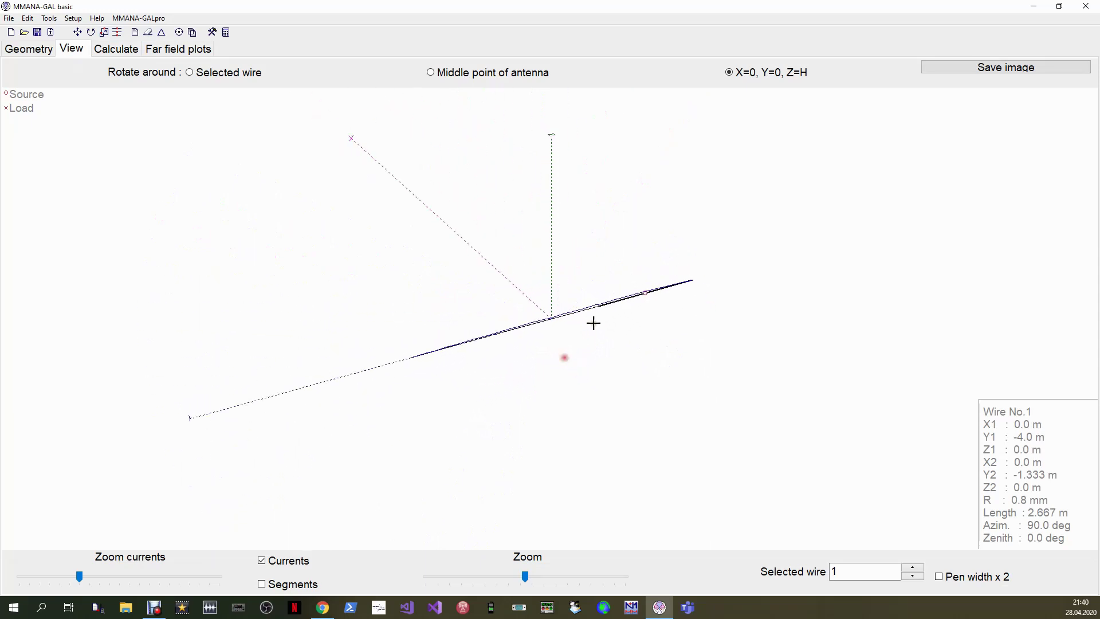
pyautogui.click(625, 298)
pyautogui.rightClick(635, 296)
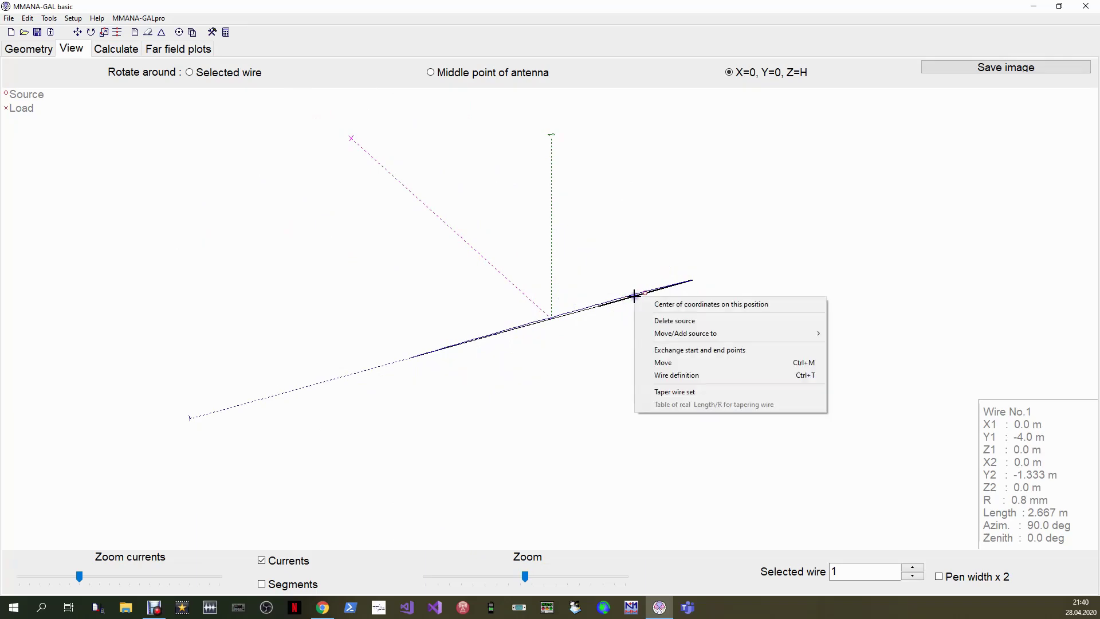
pyautogui.click(711, 320)
# Add a source at the center of the middle wire piece, wire 2, and recalculate the antenna.
pyautogui.click(565, 315)
pyautogui.rightClick(567, 316)
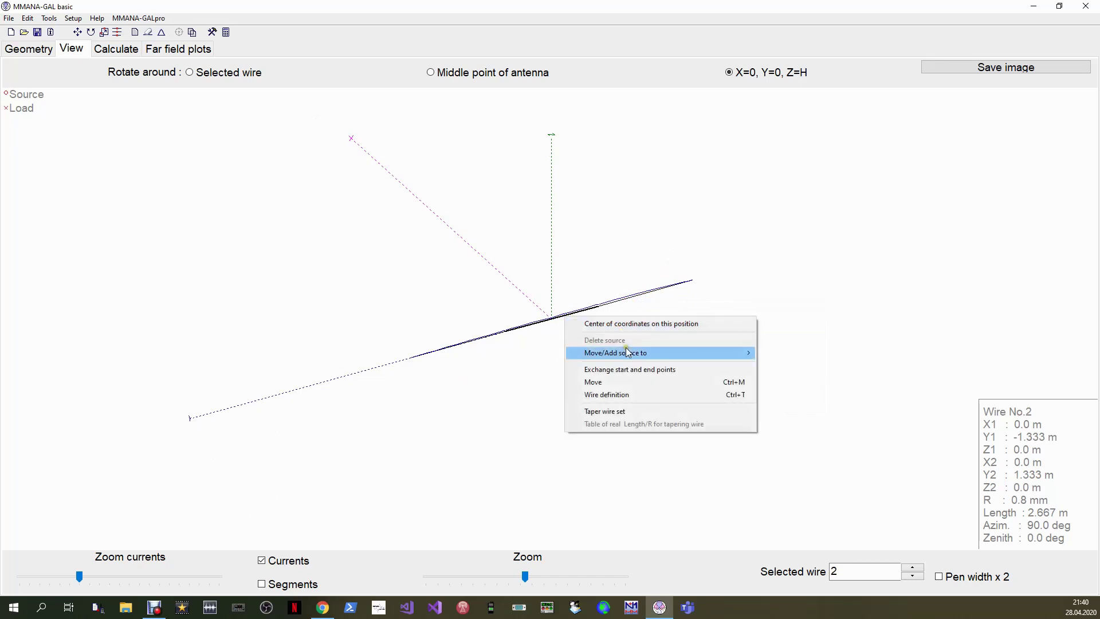
pyautogui.moveTo(625, 353)
pyautogui.click(834, 354)
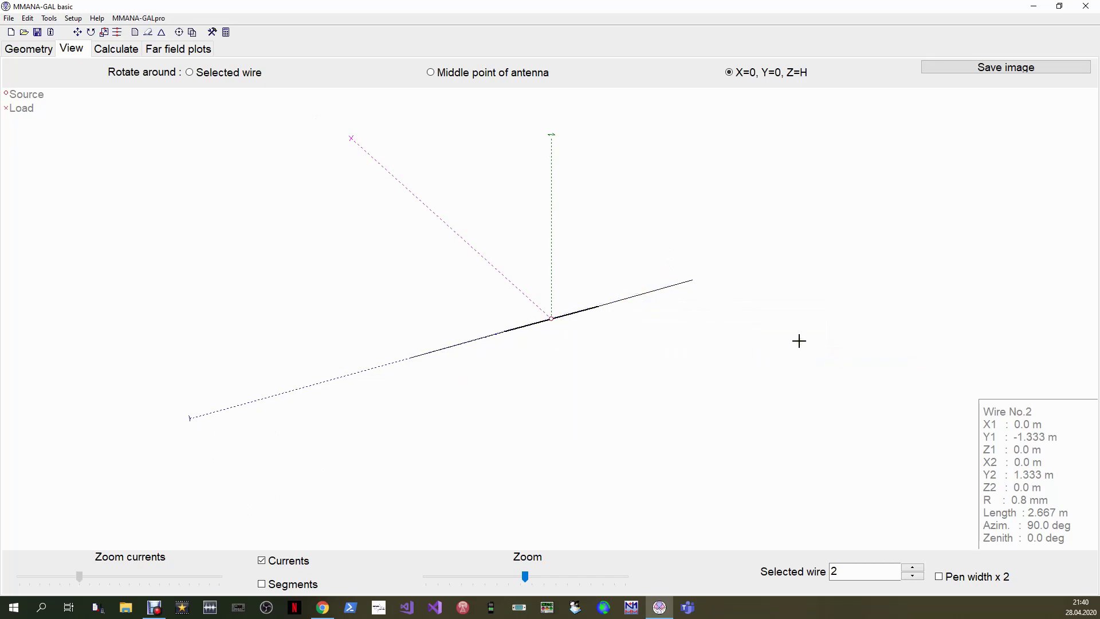
pyautogui.click(117, 51)
pyautogui.click(62, 579)
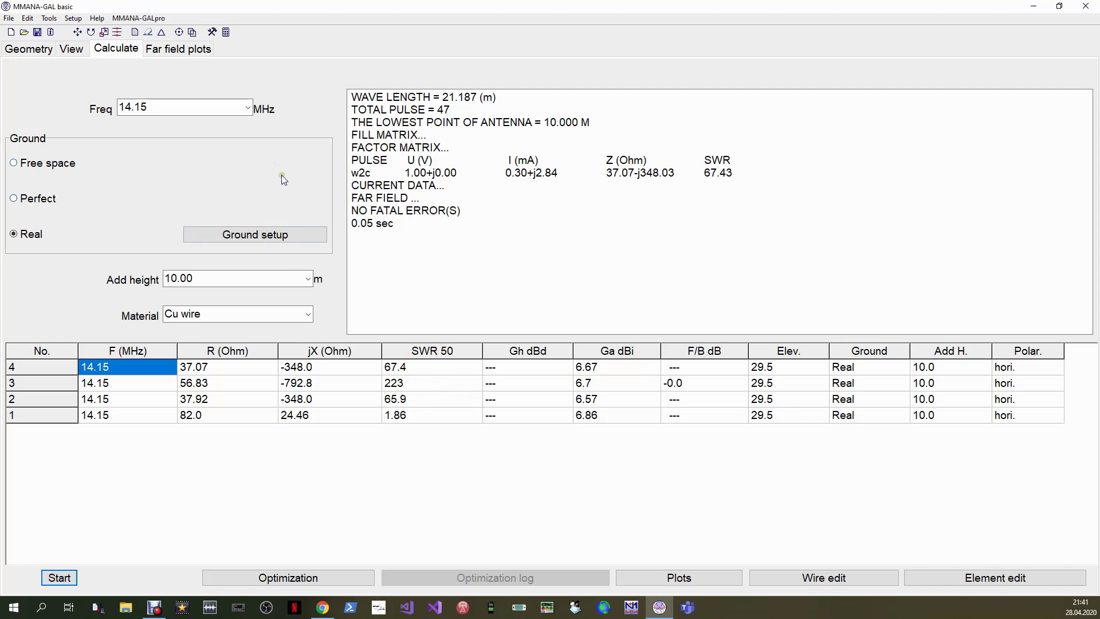
# Add two LC loads to the geometry, one at pulse w1c and one at pulse w3c.
pyautogui.click(39, 53)
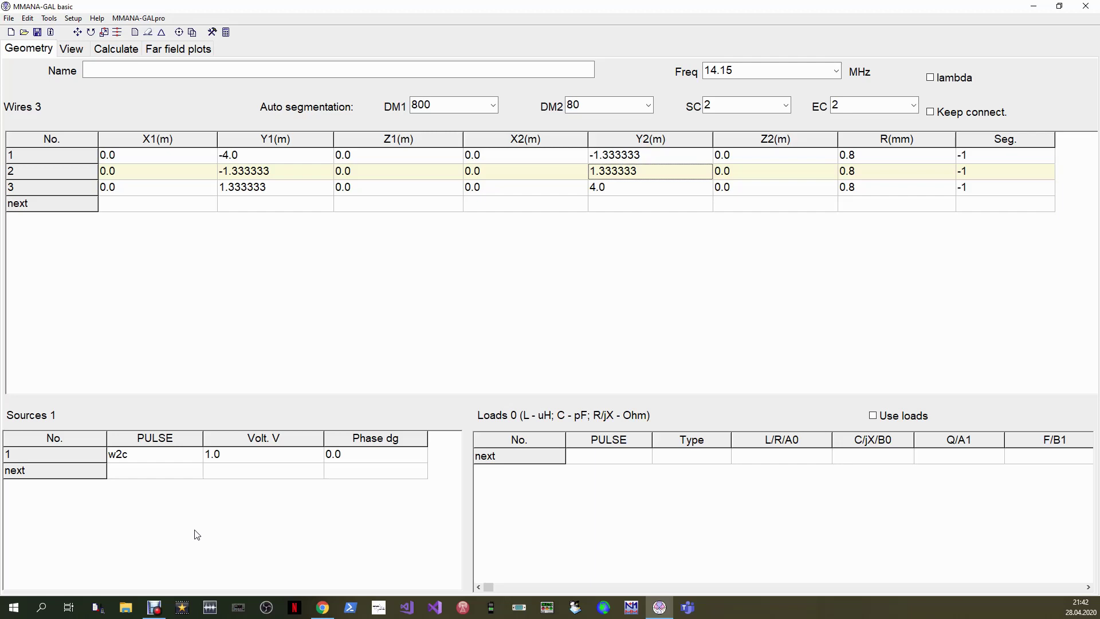
pyautogui.click(627, 462)
pyautogui.write('w1c')
pyautogui.press('Return')
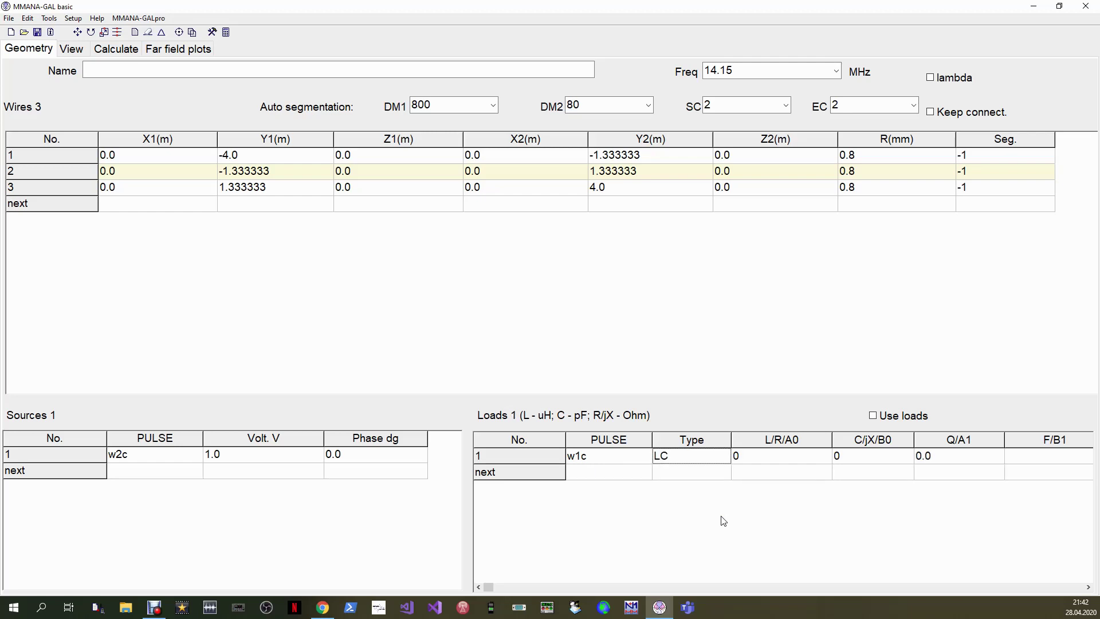
pyautogui.click(607, 472)
pyautogui.write('w3c')
pyautogui.press('Return')
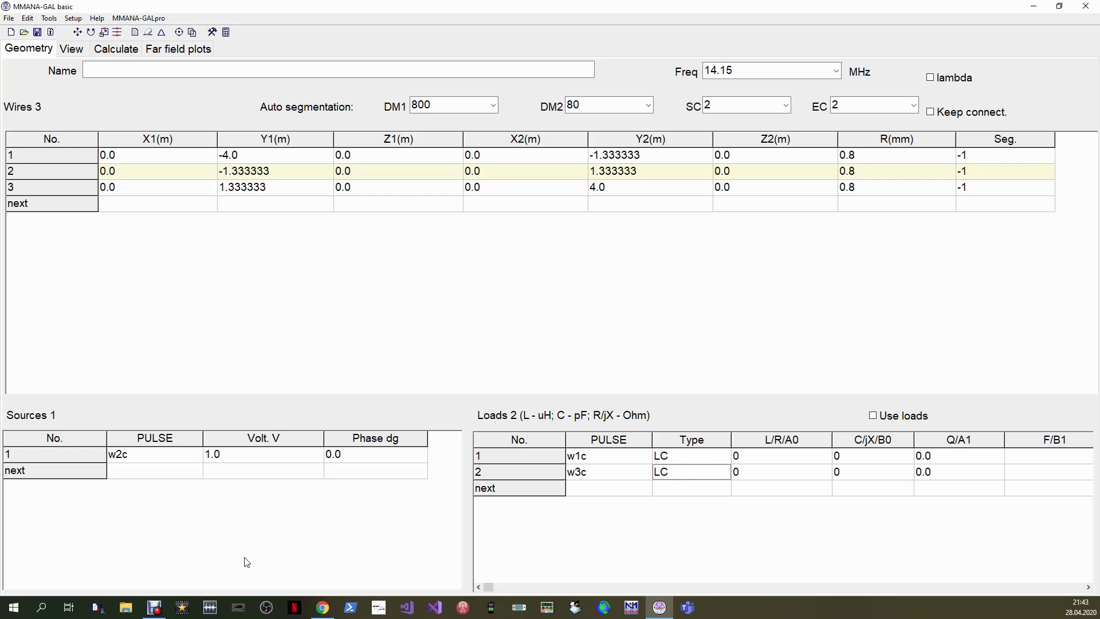
# Set the inductance of both LC loads to 1 uH and enable the use of loads.
pyautogui.click(768, 457)
pyautogui.click(769, 456)
pyautogui.write('1')
pyautogui.click(748, 475)
pyautogui.click(753, 477)
pyautogui.write('1')
pyautogui.press('Return')
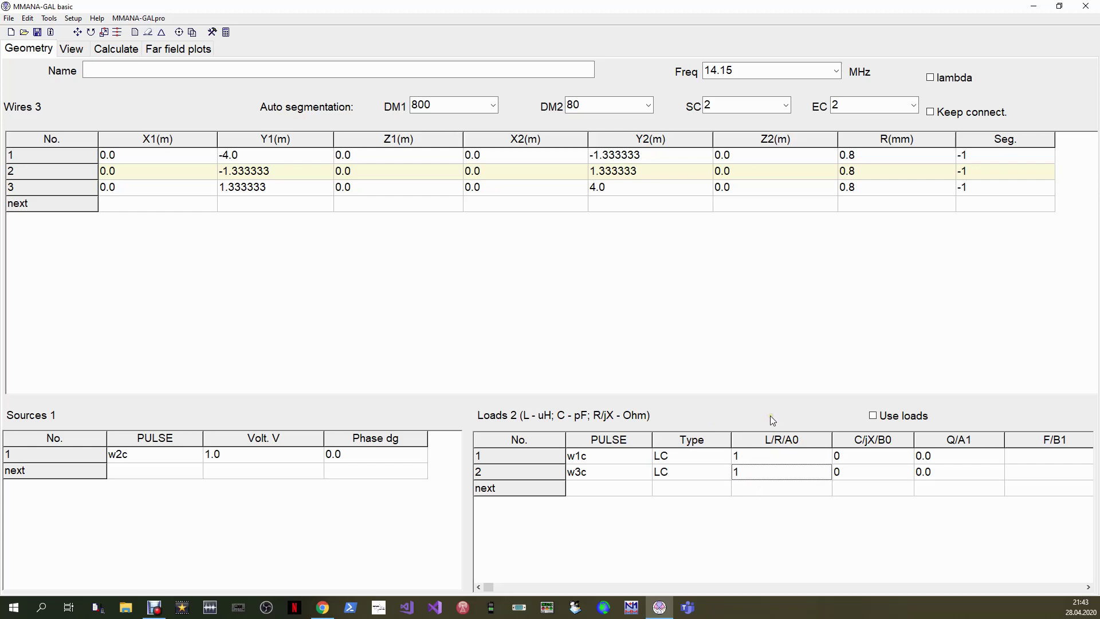
pyautogui.click(900, 419)
# Inspect the load positions on the antenna drawing and recalculate the antenna with the loads enabled.
pyautogui.click(76, 50)
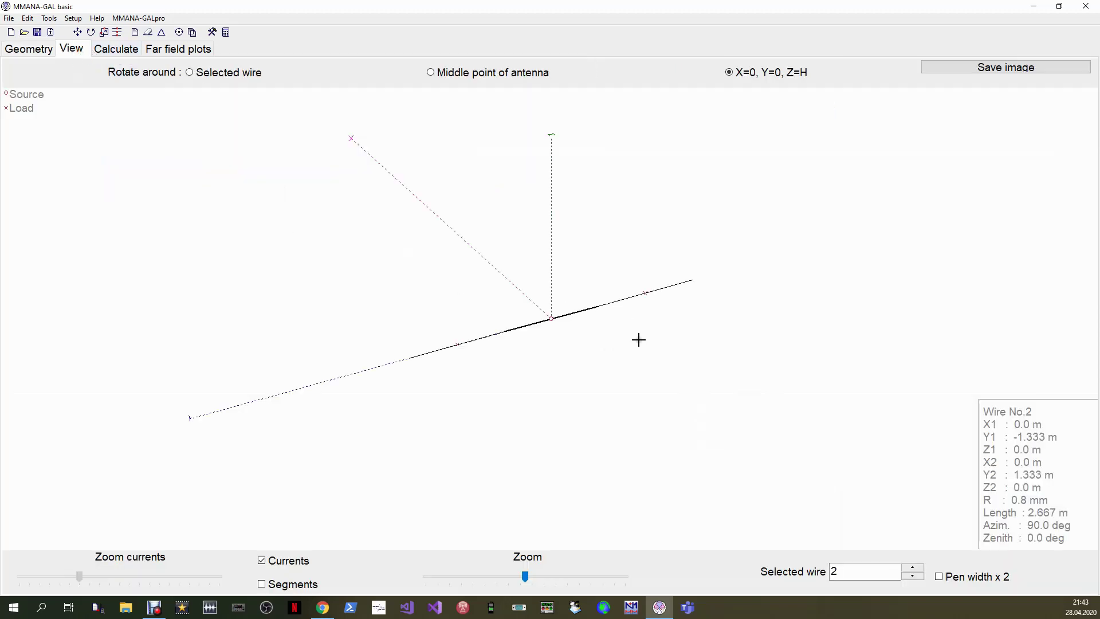
pyautogui.click(566, 345)
pyautogui.moveTo(567, 344); pyautogui.dragTo(566, 344)
pyautogui.rightClick(567, 344)
pyautogui.rightClick(567, 344)
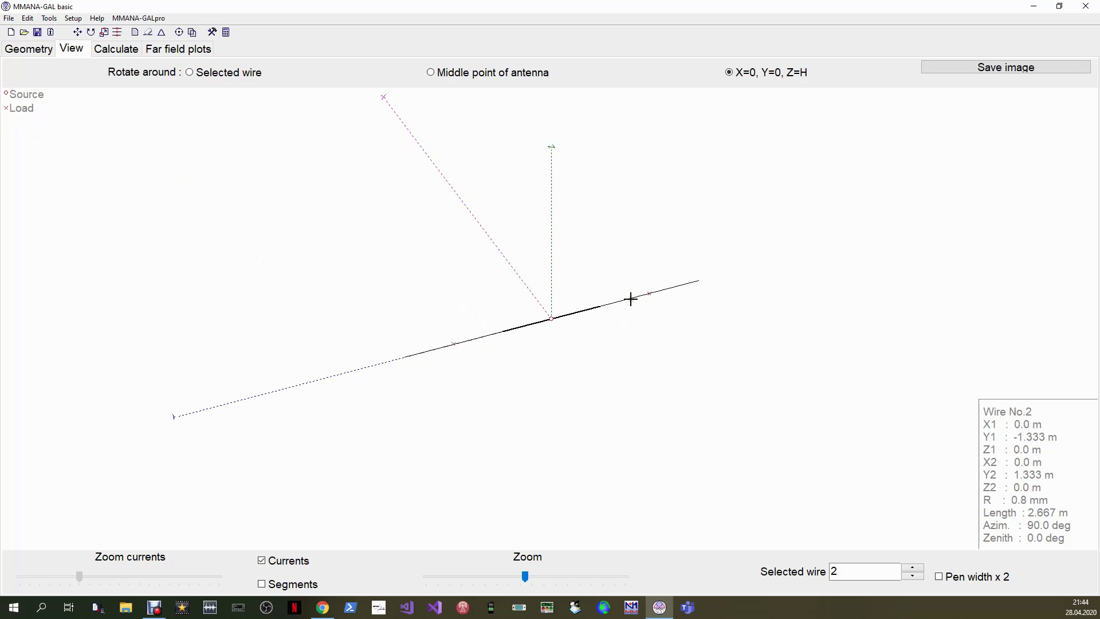
pyautogui.click(106, 50)
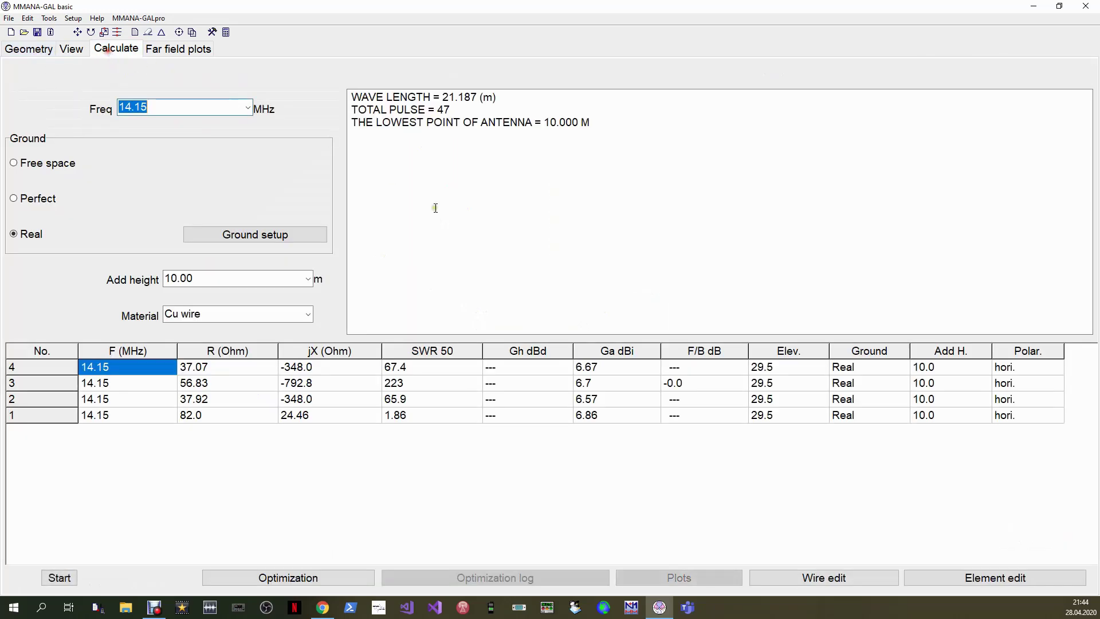
pyautogui.click(63, 578)
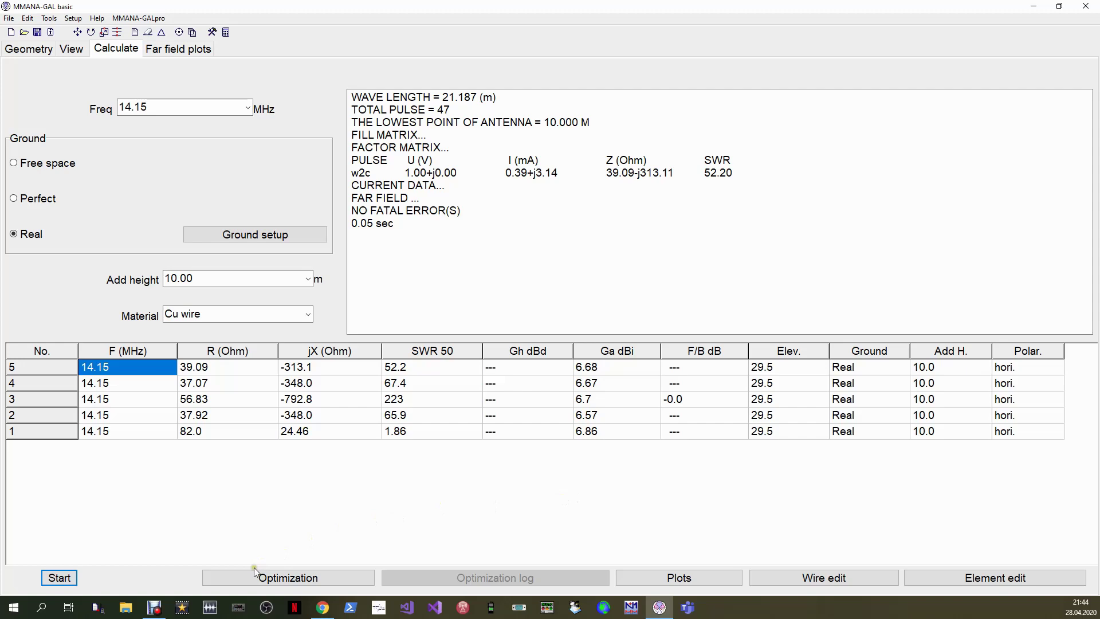
# Set up an optimization that varies the inductance L of load 1, with load 2 automatically associated to it.
pyautogui.click(322, 579)
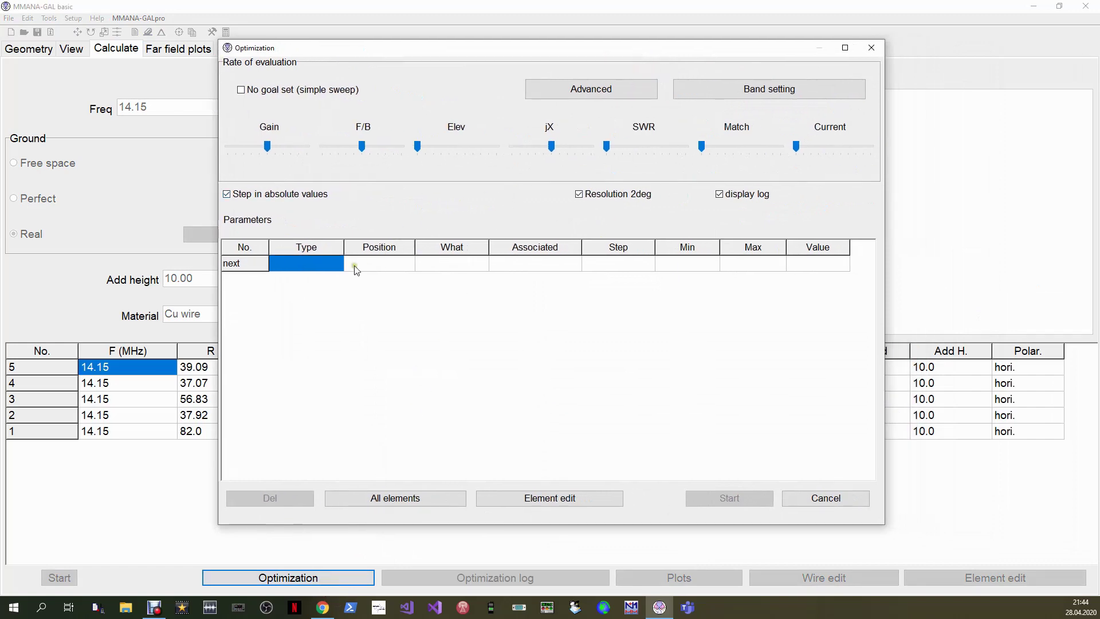
pyautogui.click(314, 267)
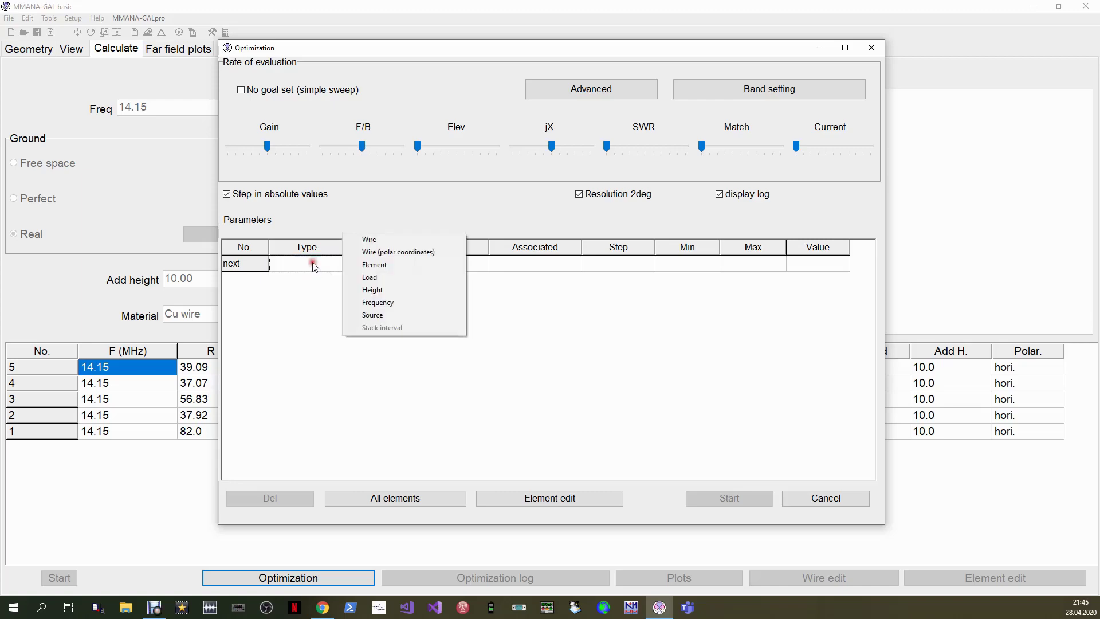
pyautogui.click(396, 277)
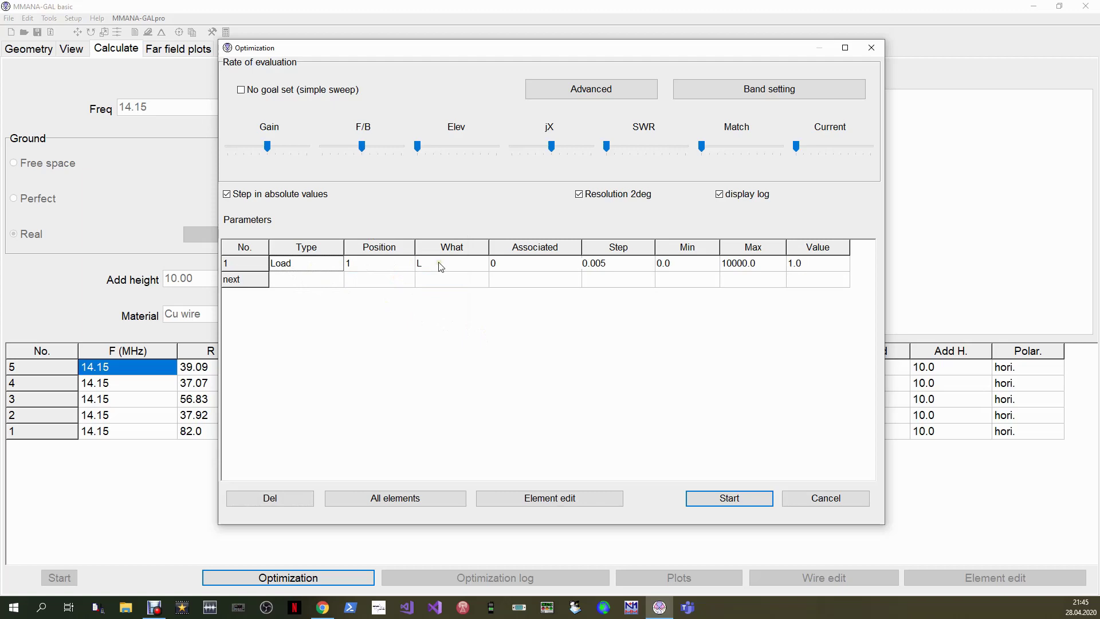
pyautogui.rightClick(313, 266)
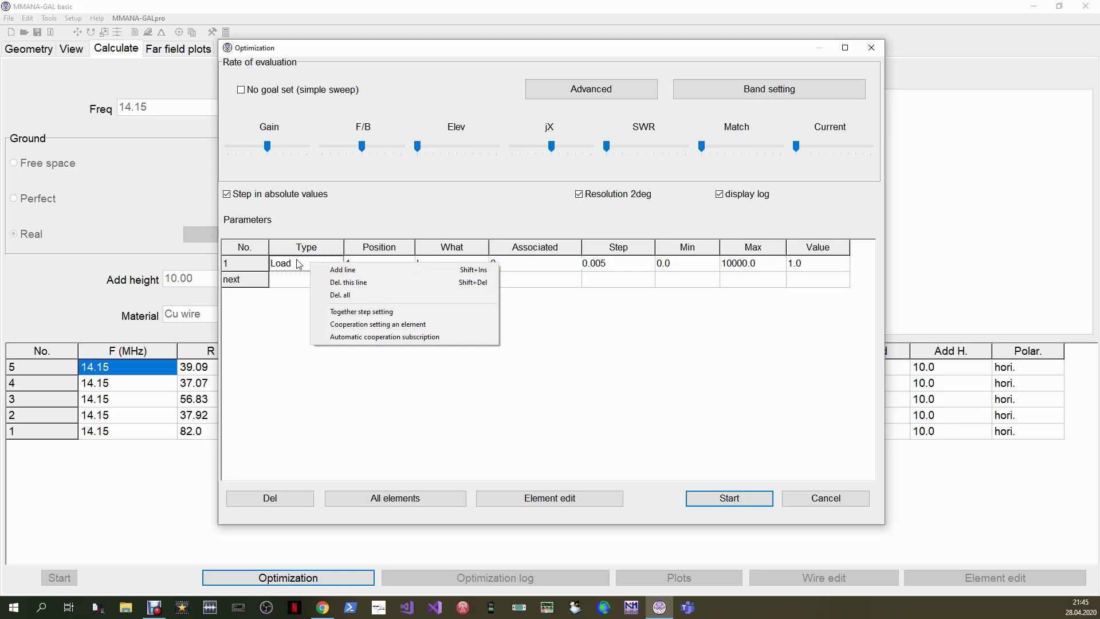
pyautogui.click(382, 338)
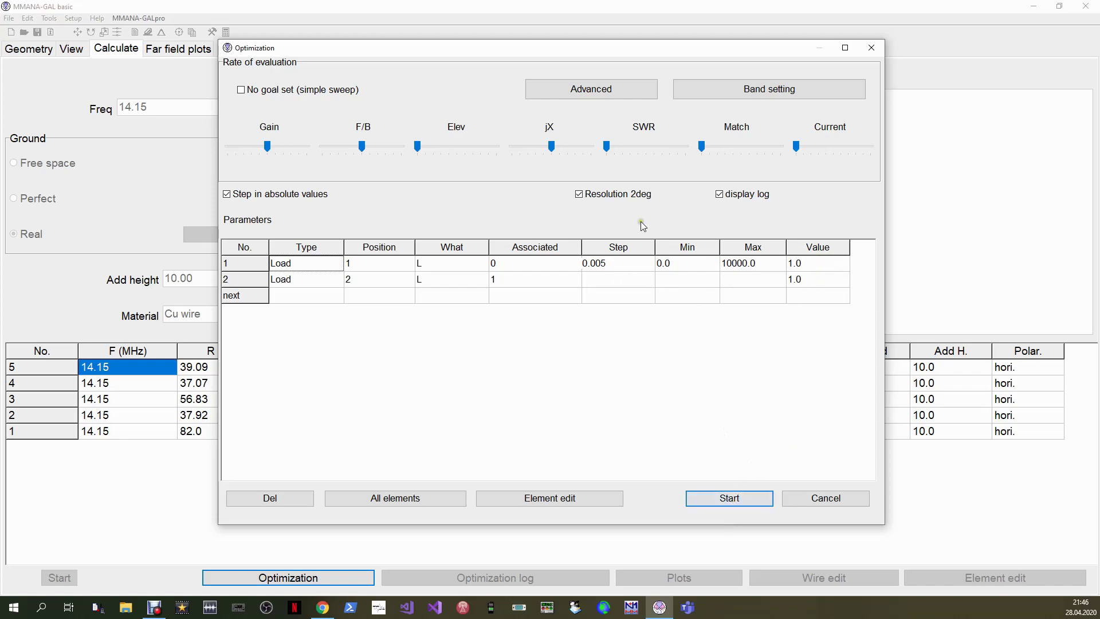
# Give SWR a slight weight in the optimization goals and run the optimization without saving its log.
pyautogui.moveTo(609, 148); pyautogui.dragTo(616, 146)
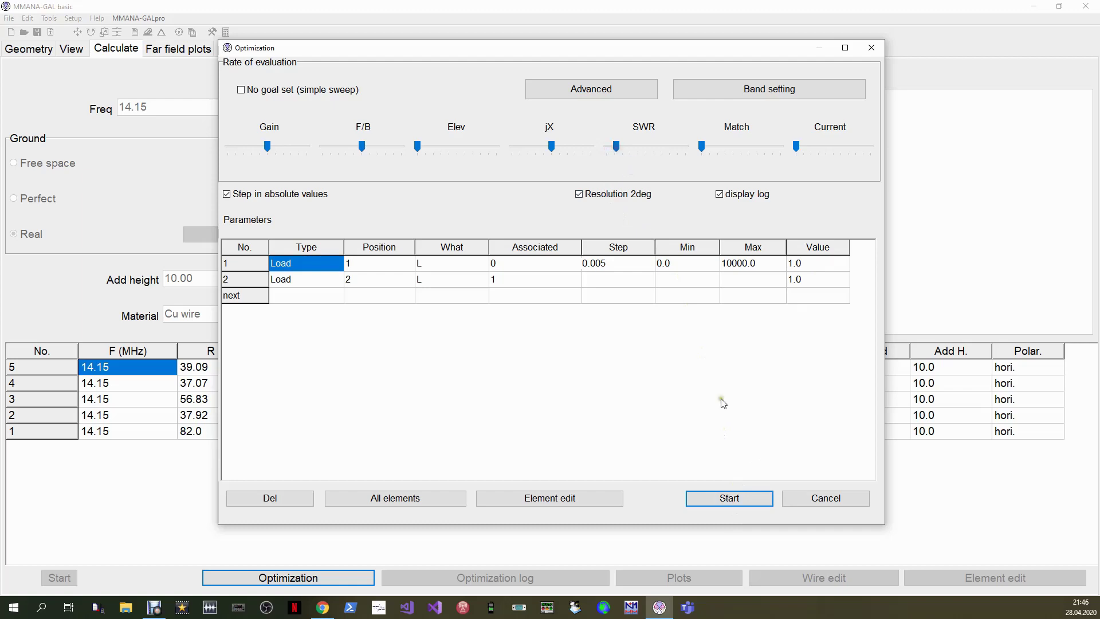
pyautogui.click(741, 502)
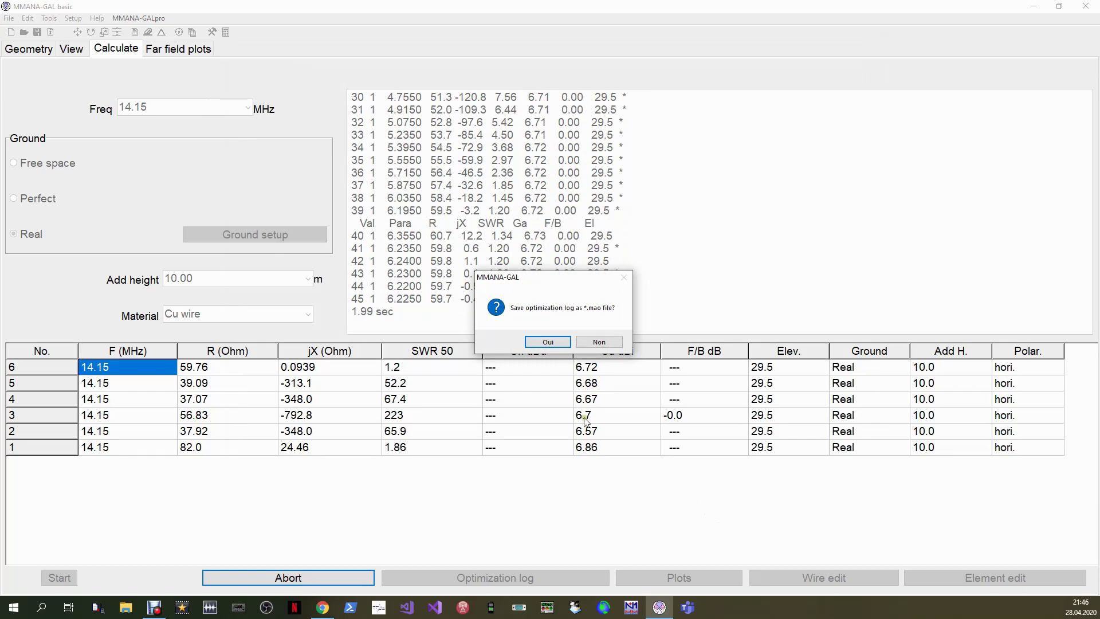
pyautogui.click(599, 342)
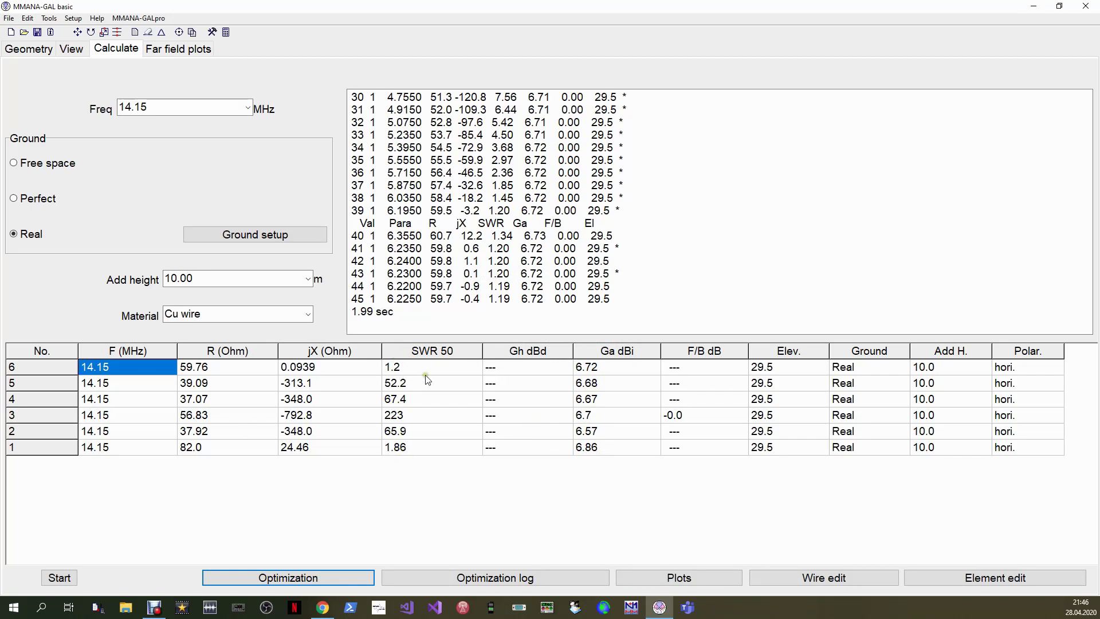
# Check the optimized load values in the geometry and examine the enlarged current distribution along the wires.
pyautogui.click(30, 51)
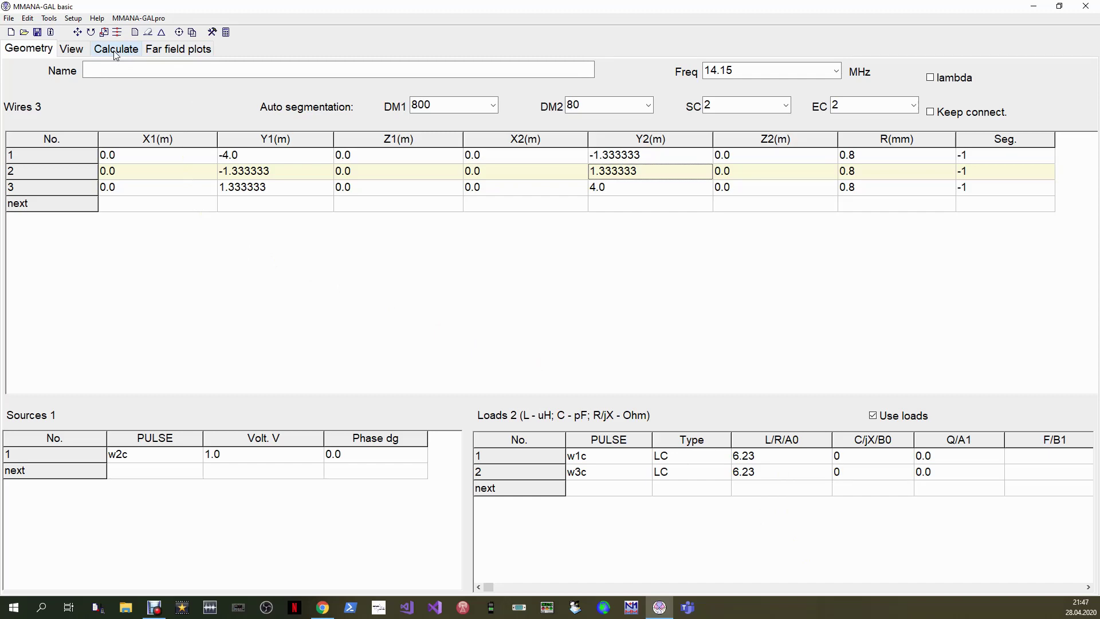
pyautogui.click(72, 51)
pyautogui.moveTo(566, 359); pyautogui.dragTo(569, 364)
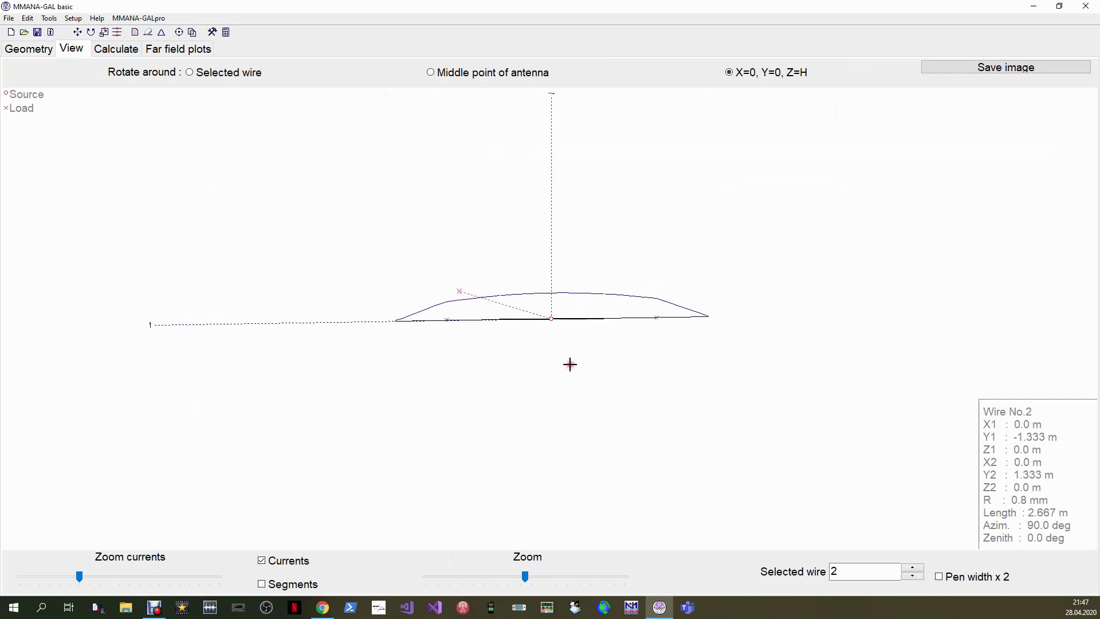
pyautogui.moveTo(79, 577); pyautogui.dragTo(96, 575)
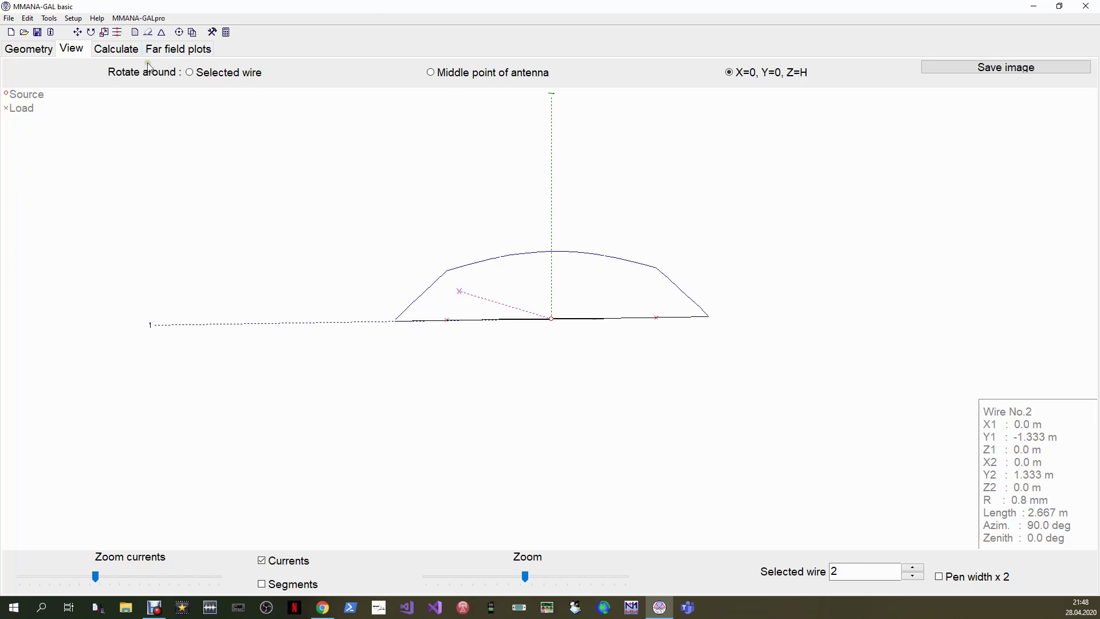
# Examine the horizontal, vertical and 3D far-field patterns alongside the calculation results.
pyautogui.click(107, 49)
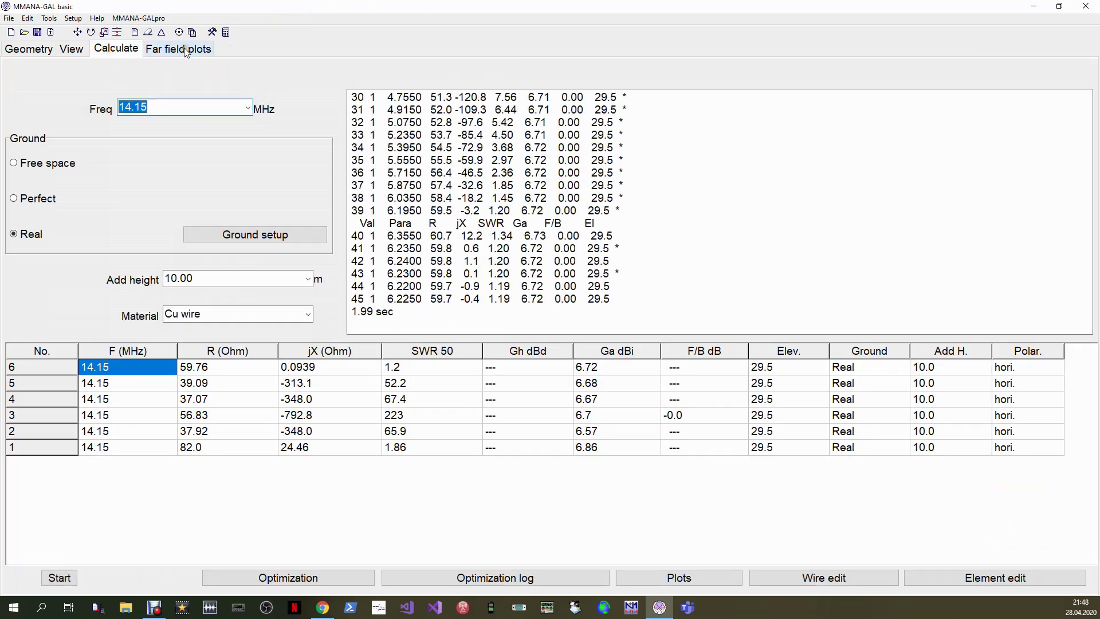
pyautogui.click(187, 50)
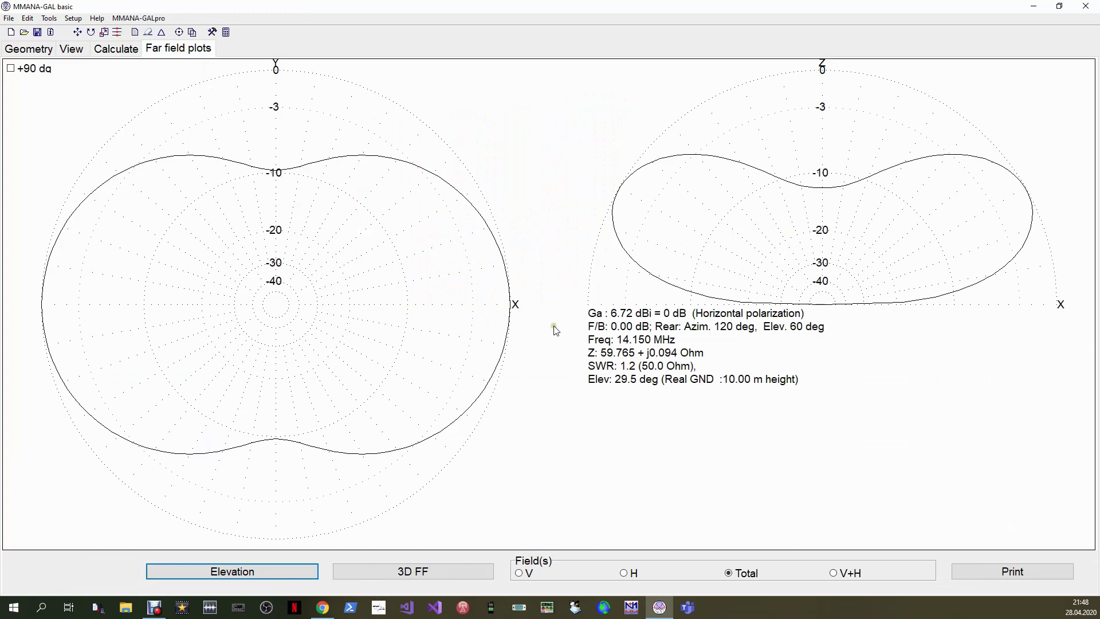
pyautogui.click(459, 573)
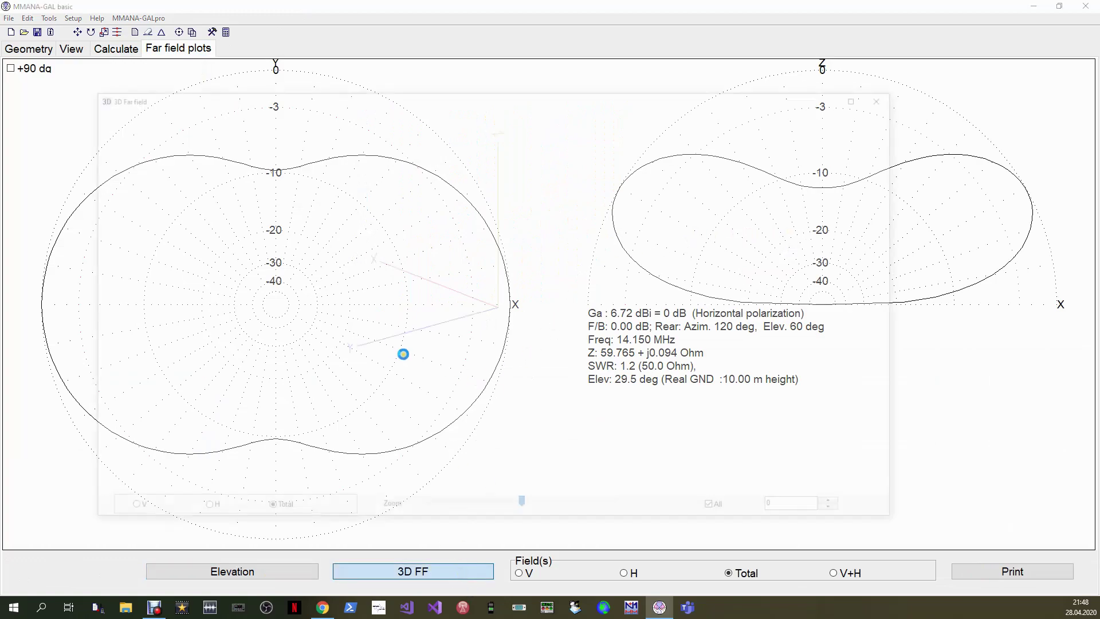
pyautogui.moveTo(455, 360); pyautogui.dragTo(378, 366)
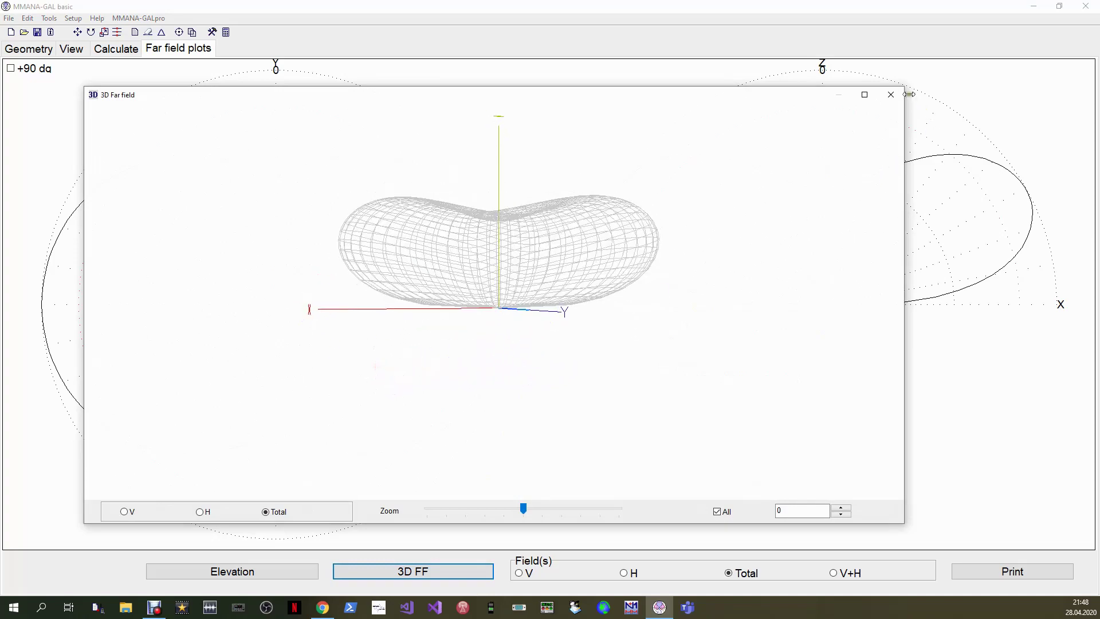
pyautogui.click(890, 95)
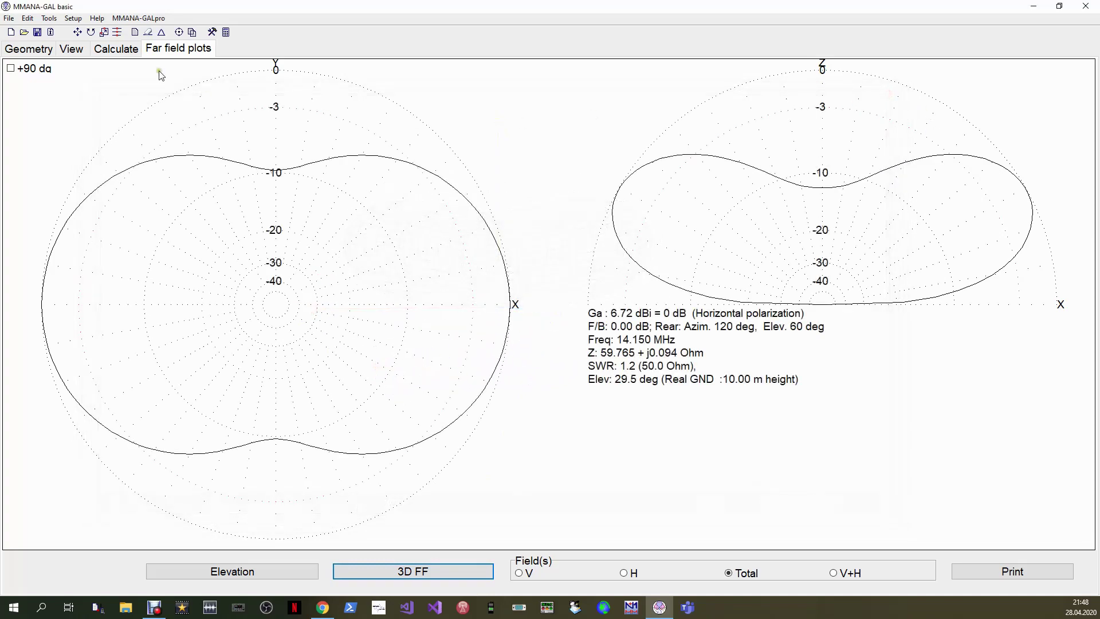
pyautogui.click(117, 50)
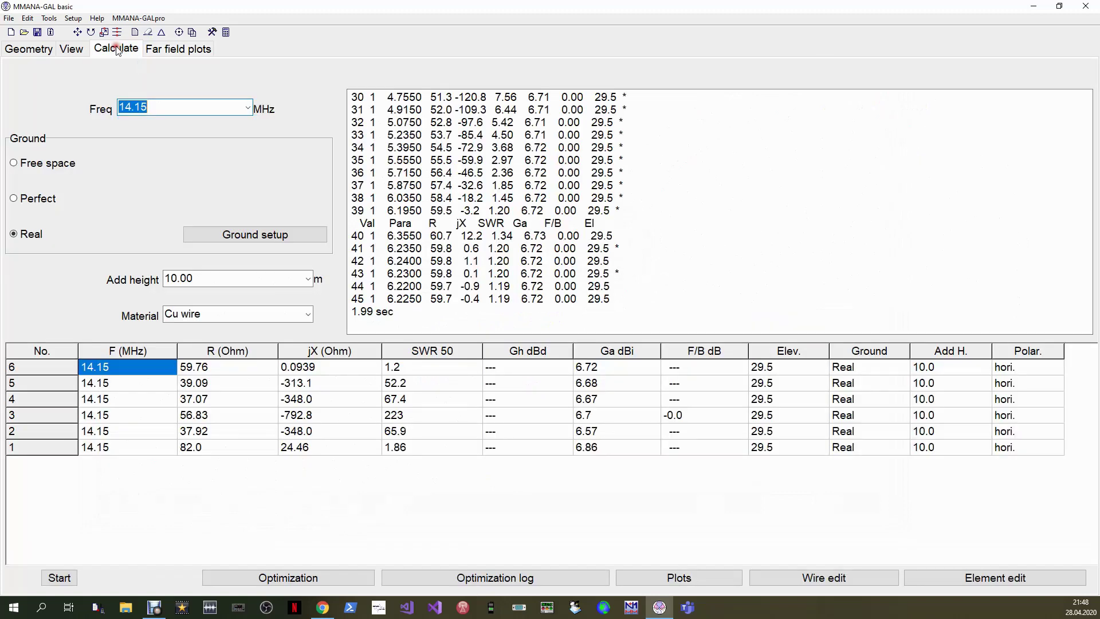
pyautogui.click(191, 54)
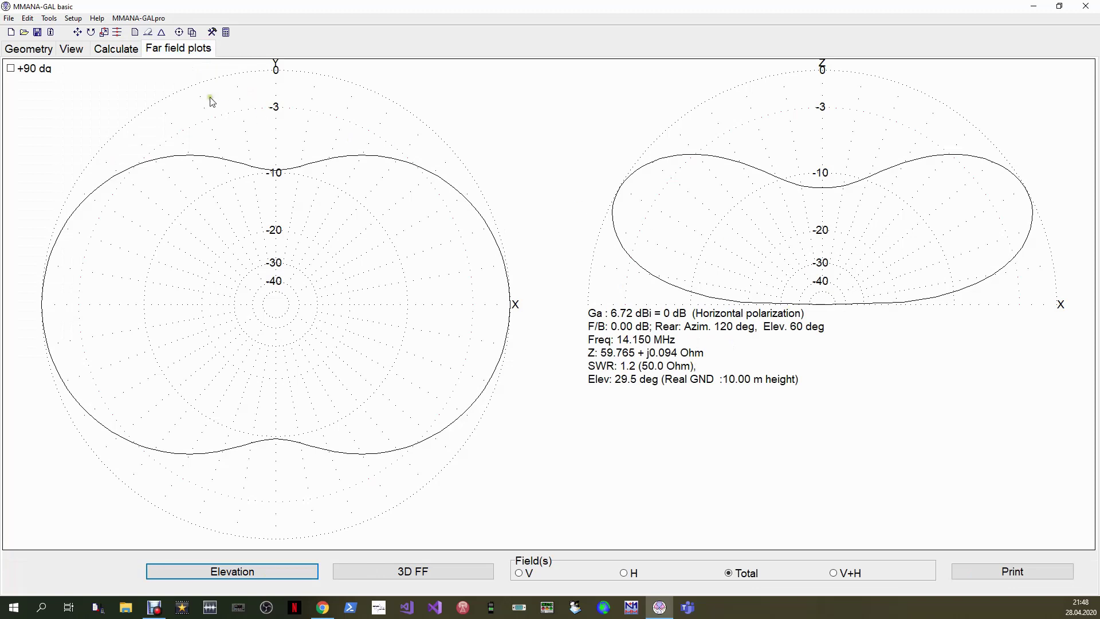
pyautogui.click(121, 53)
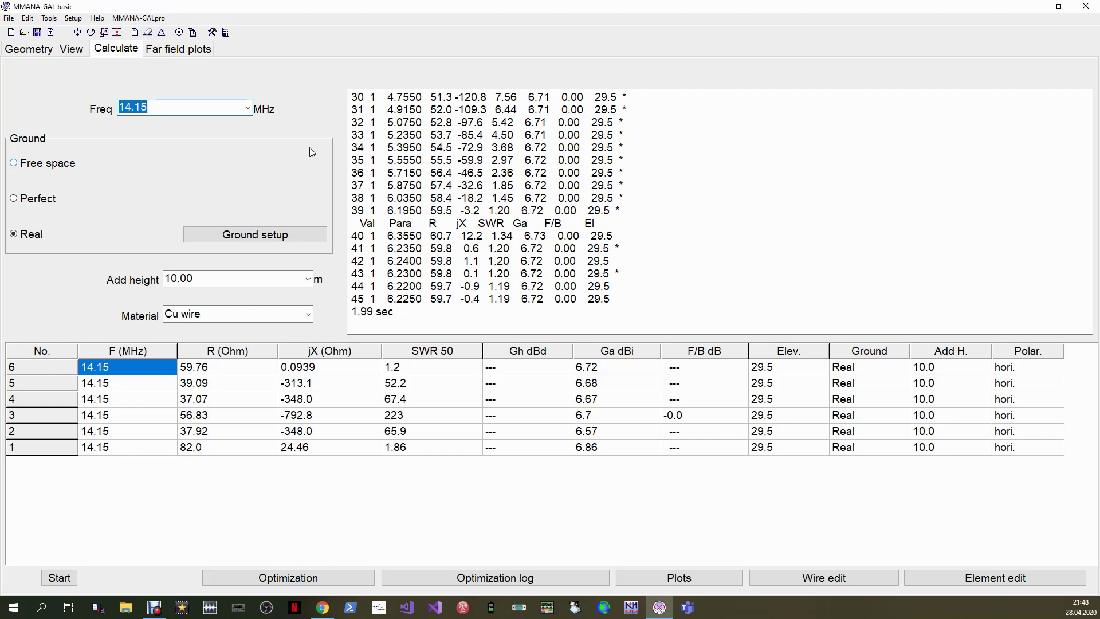
pyautogui.click(212, 32)
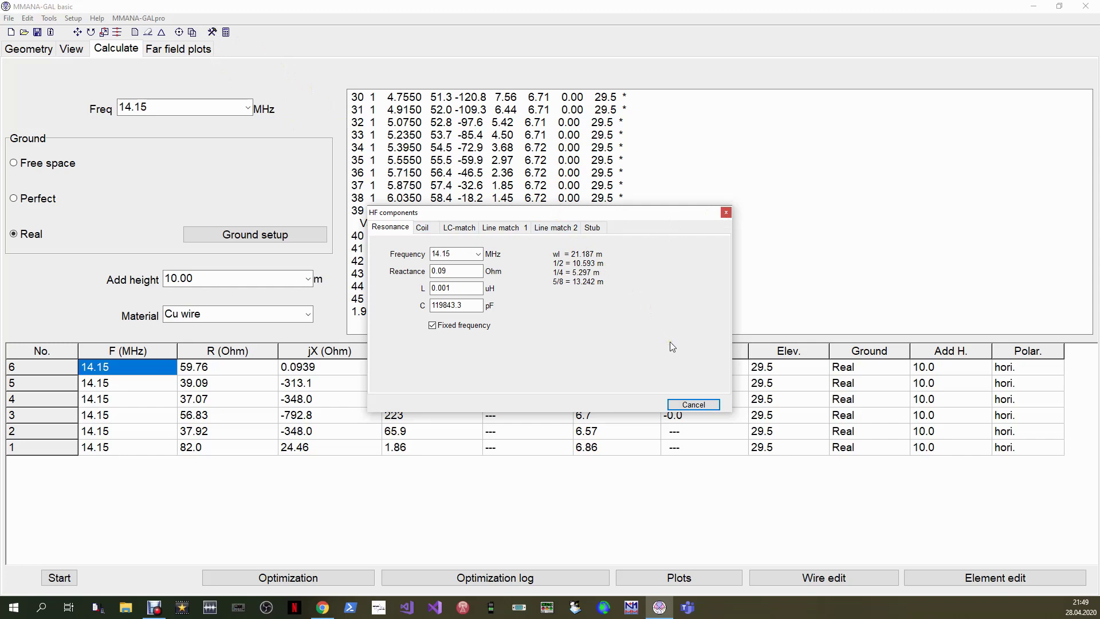
pyautogui.click(429, 229)
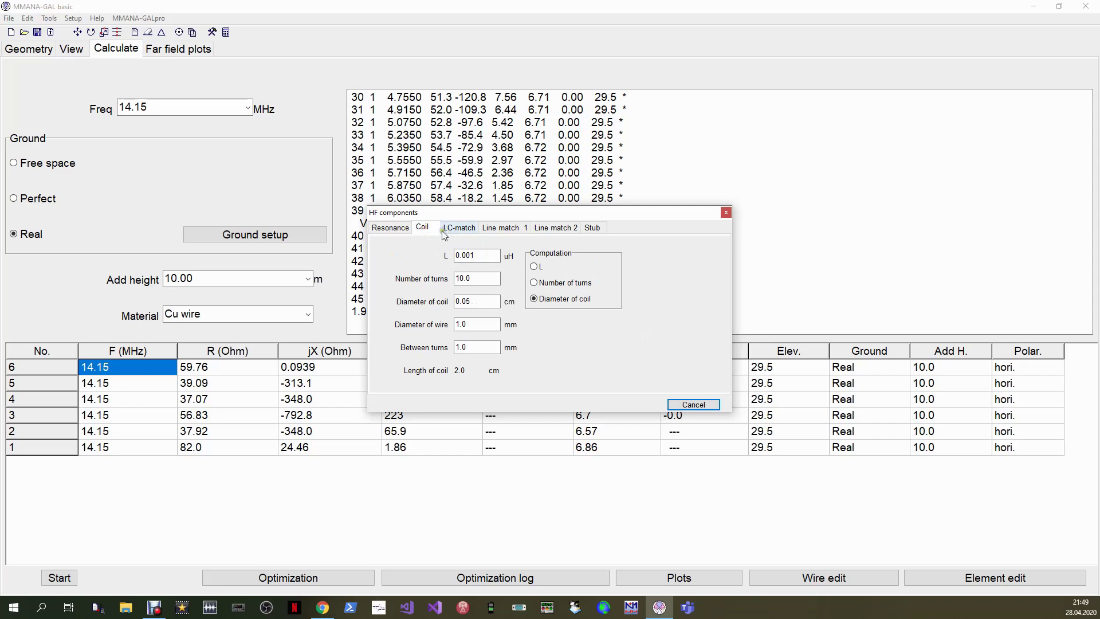
pyautogui.doubleClick(485, 253)
pyautogui.click(693, 404)
pyautogui.click(23, 49)
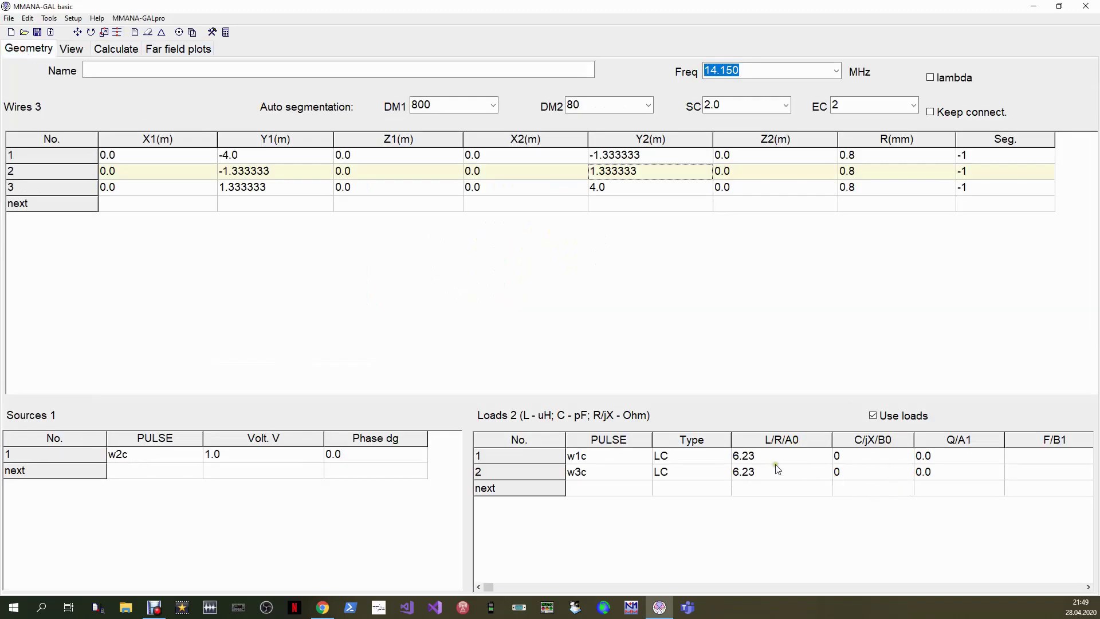
# Use the HF components coil calculator to compute the number of turns for an inductance of 6.23 uH.
pyautogui.click(213, 32)
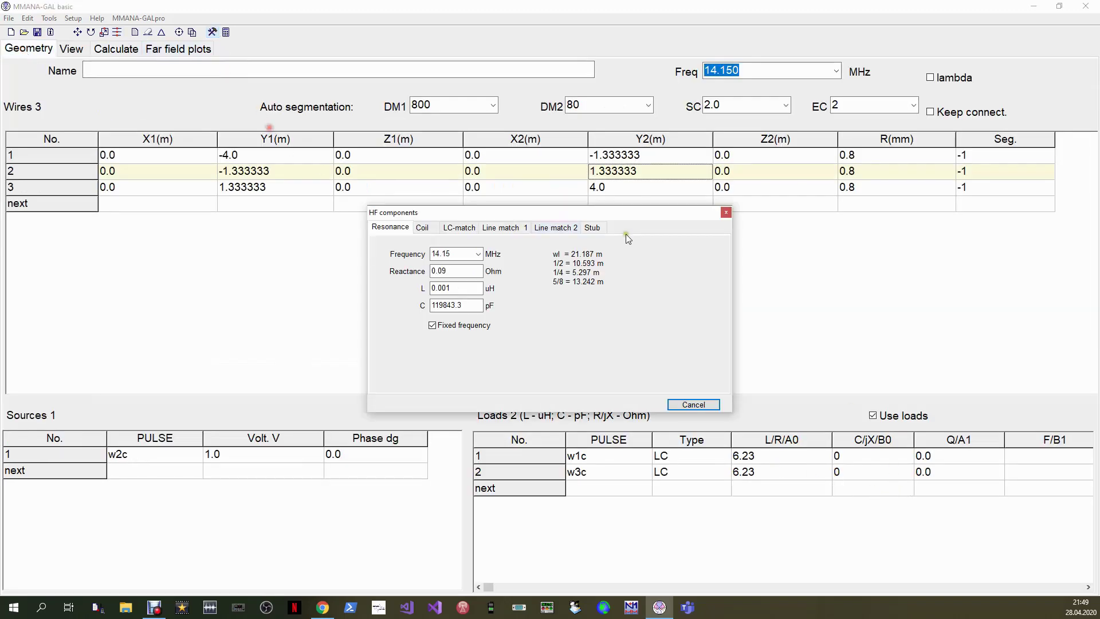
pyautogui.click(425, 228)
pyautogui.doubleClick(465, 255)
pyautogui.write('6')
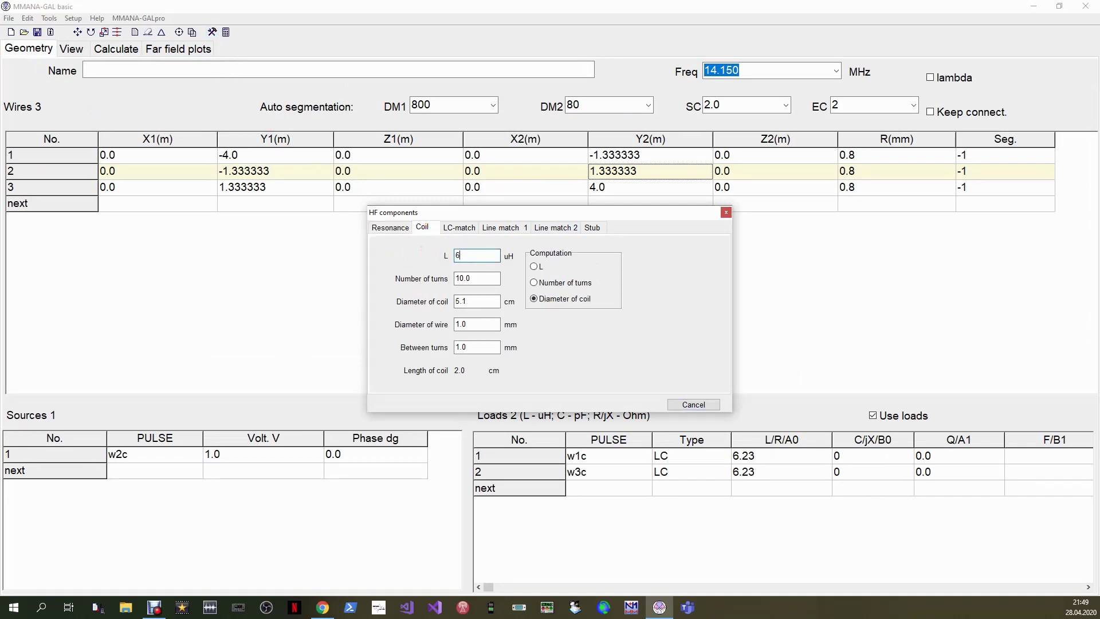
pyautogui.write('.23')
pyautogui.click(578, 285)
# Compare the required turns for coil diameters of 5, 10 and 15 cm, and close the calculator.
pyautogui.doubleClick(489, 299)
pyautogui.write('5')
pyautogui.press('BackSpace')
pyautogui.write('10')
pyautogui.press('BackSpace')
pyautogui.press('BackSpace')
pyautogui.write('15')
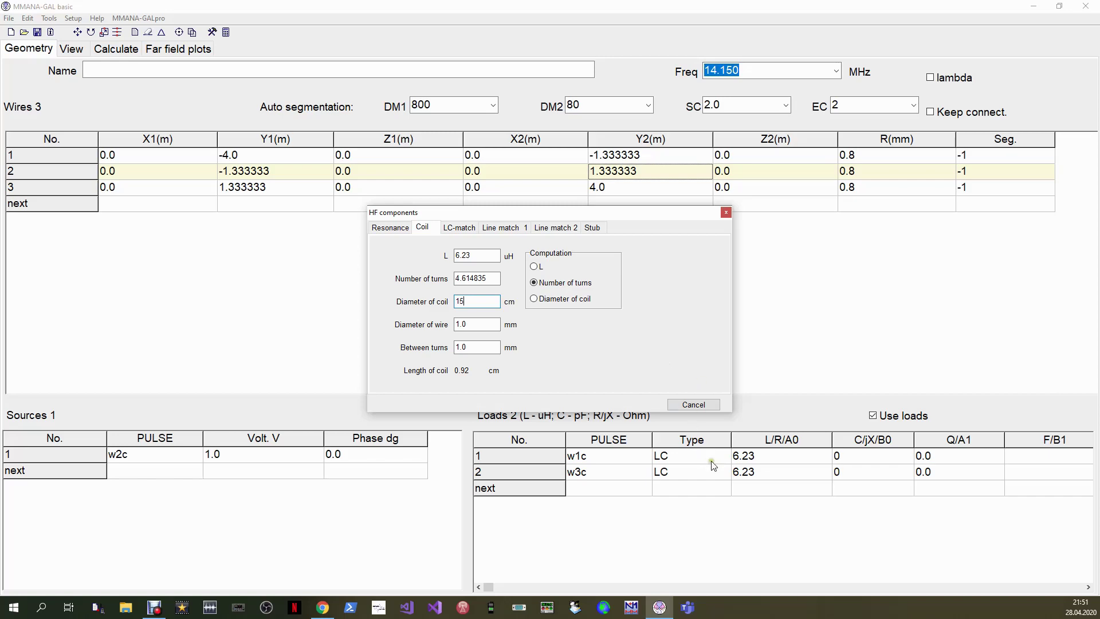
pyautogui.click(707, 404)
# Review the far-field plots, the calculation results and the current distribution of the loaded dipole from another angle.
pyautogui.click(178, 50)
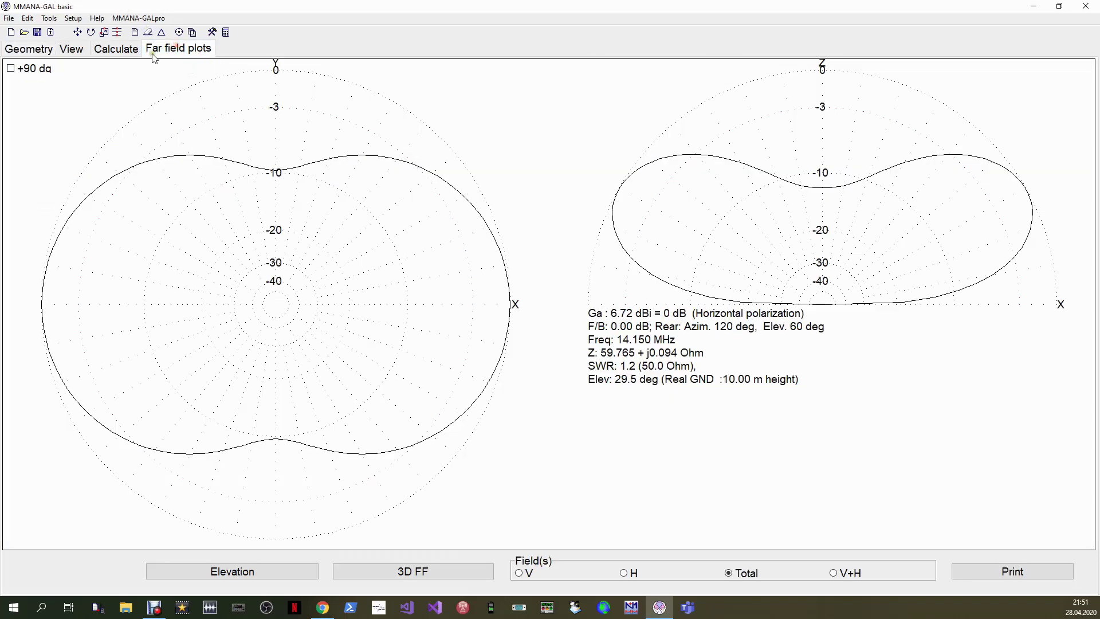
pyautogui.click(124, 53)
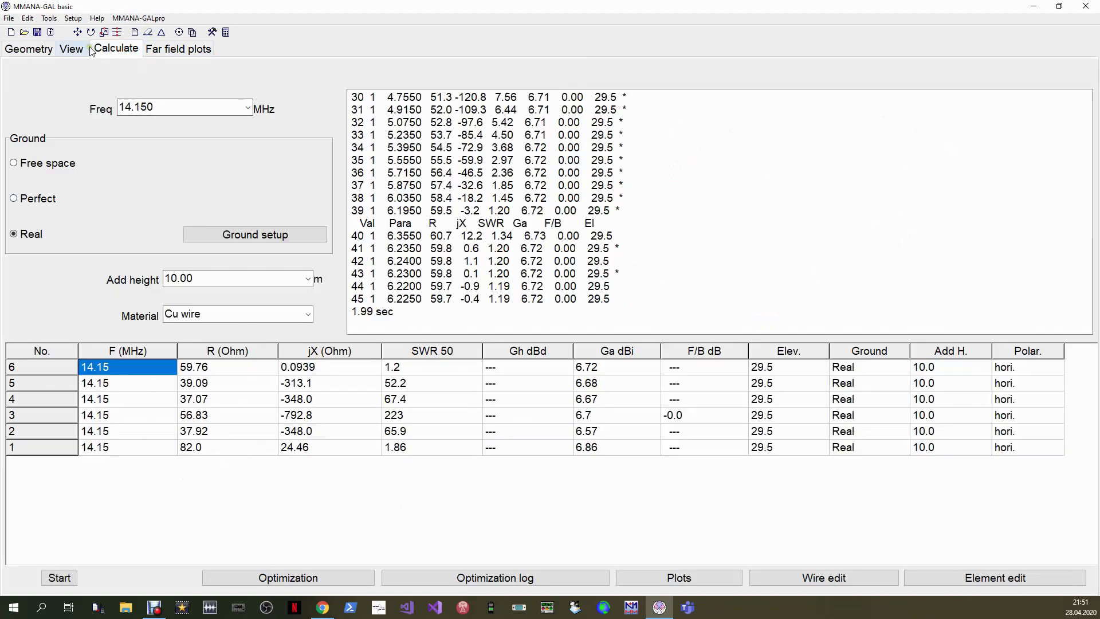
pyautogui.click(71, 49)
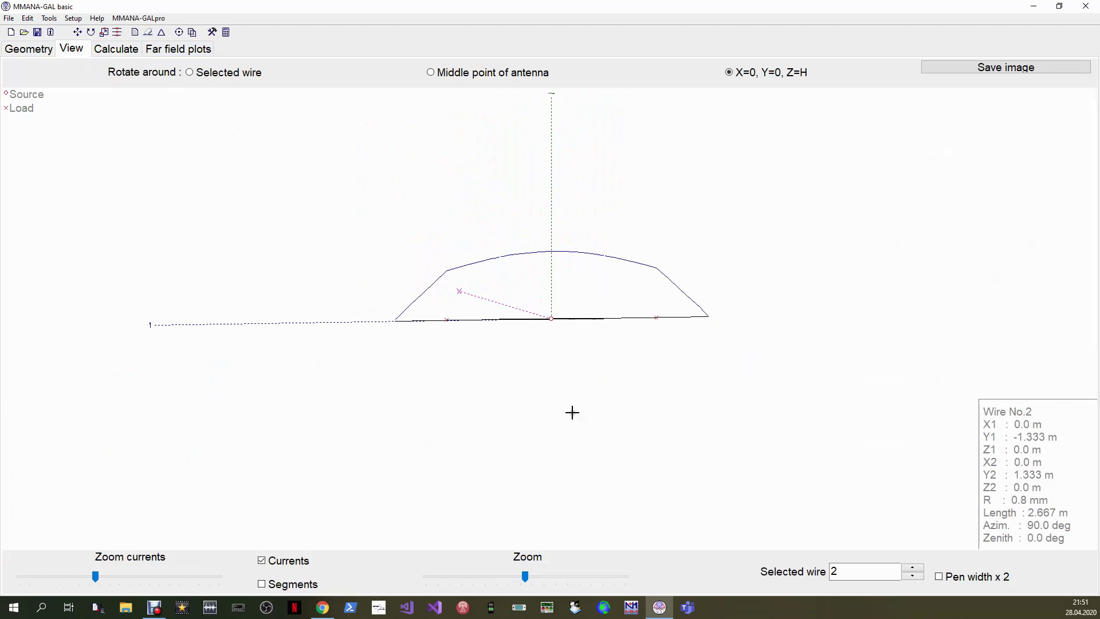
pyautogui.moveTo(545, 373); pyautogui.dragTo(553, 373)
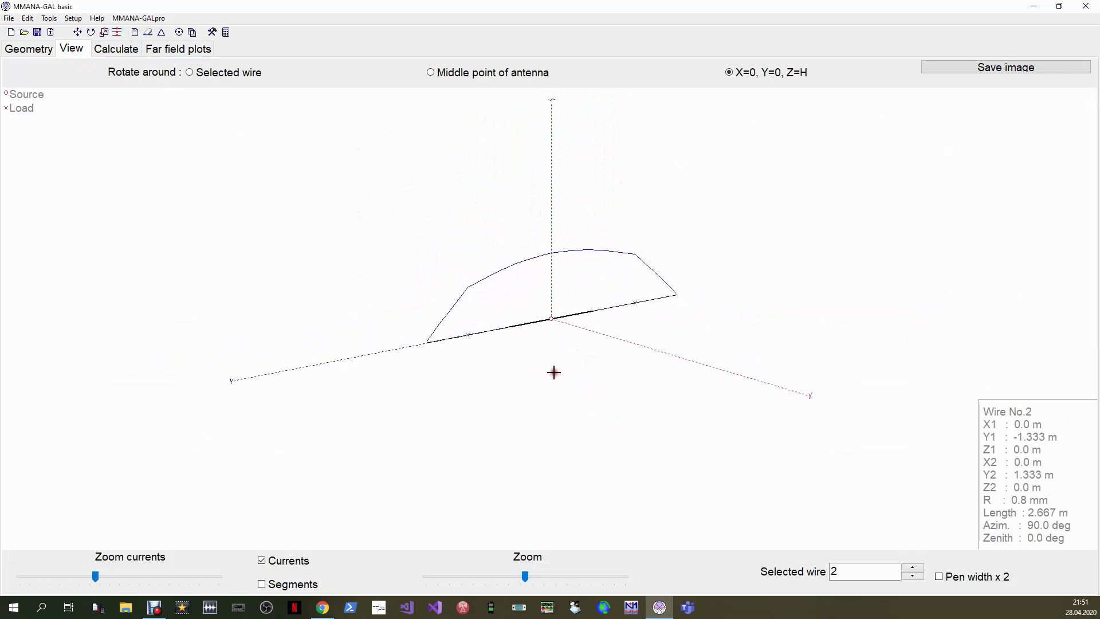